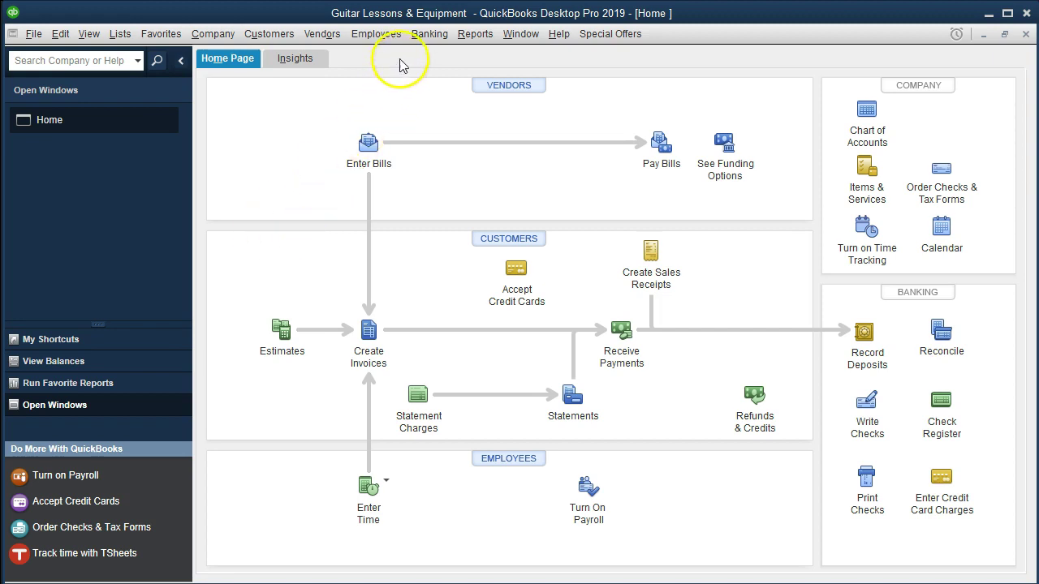
Open the Checking Account register (balance 37,956.00) and bring up the March bank statement PDF.
left_click(414, 39)
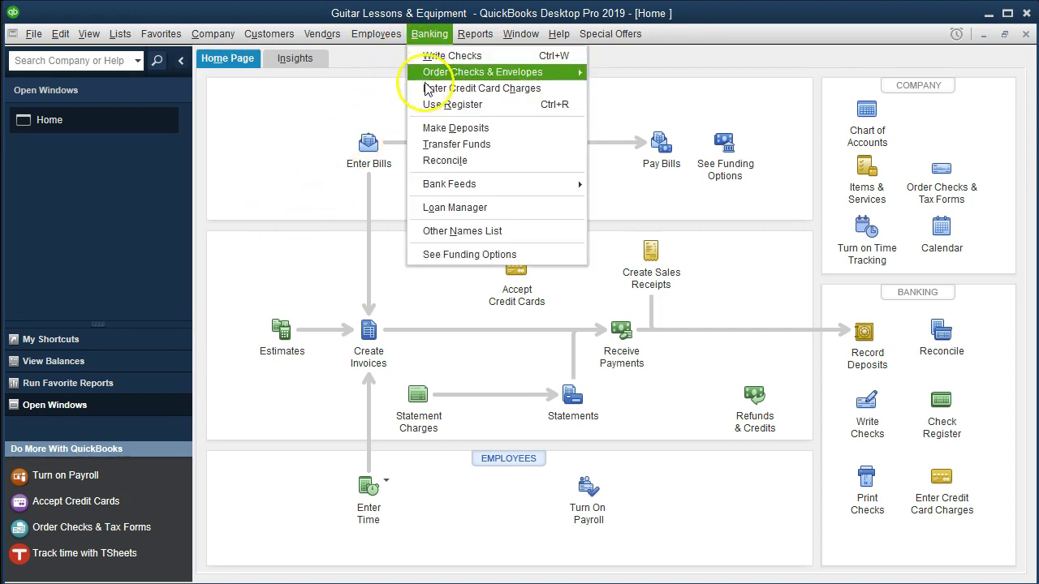
left_click(477, 107)
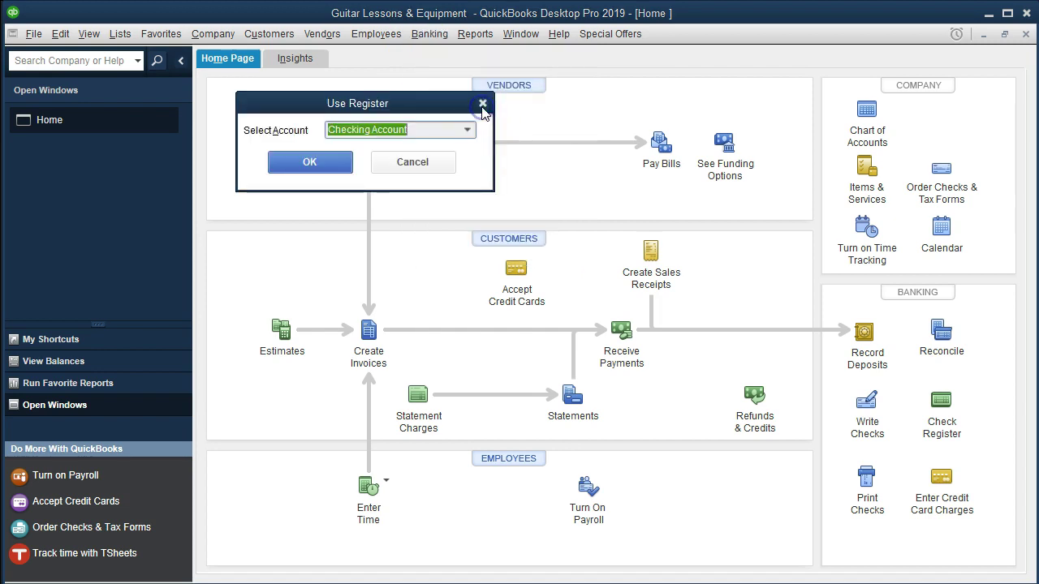
left_click(335, 164)
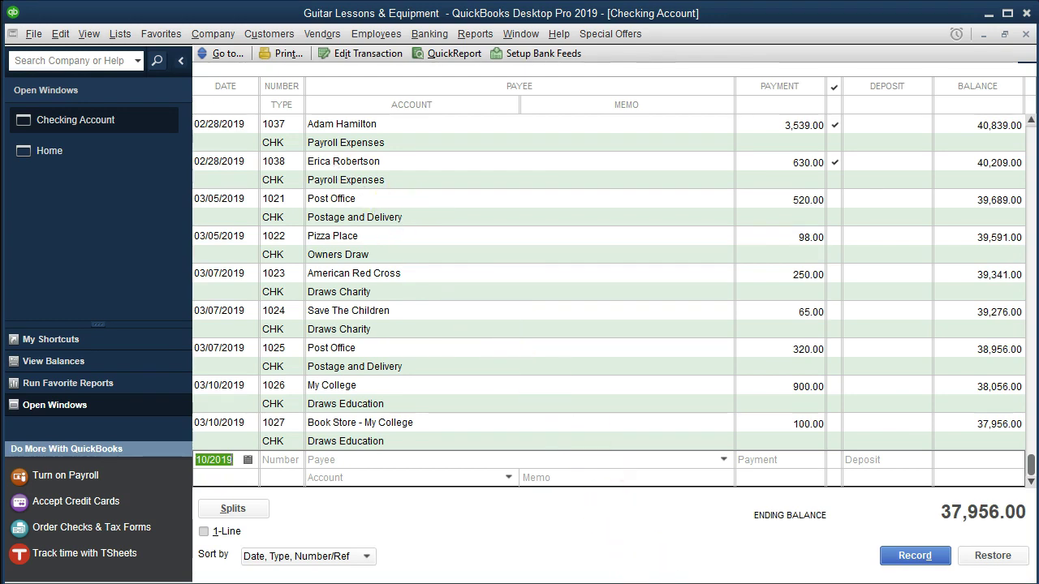
key("alt+Tab")
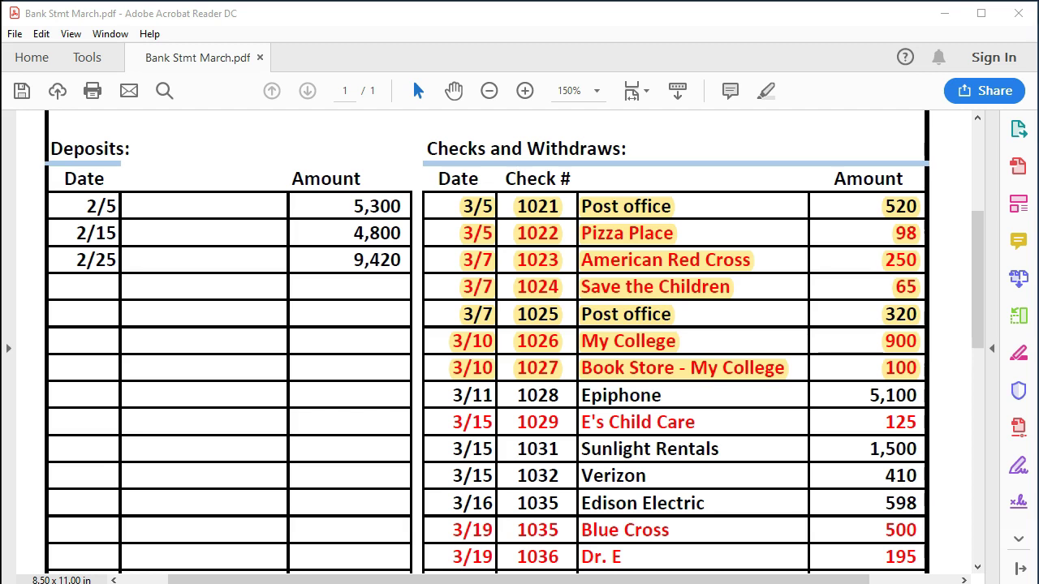
scroll(796, 417, "up", 5)
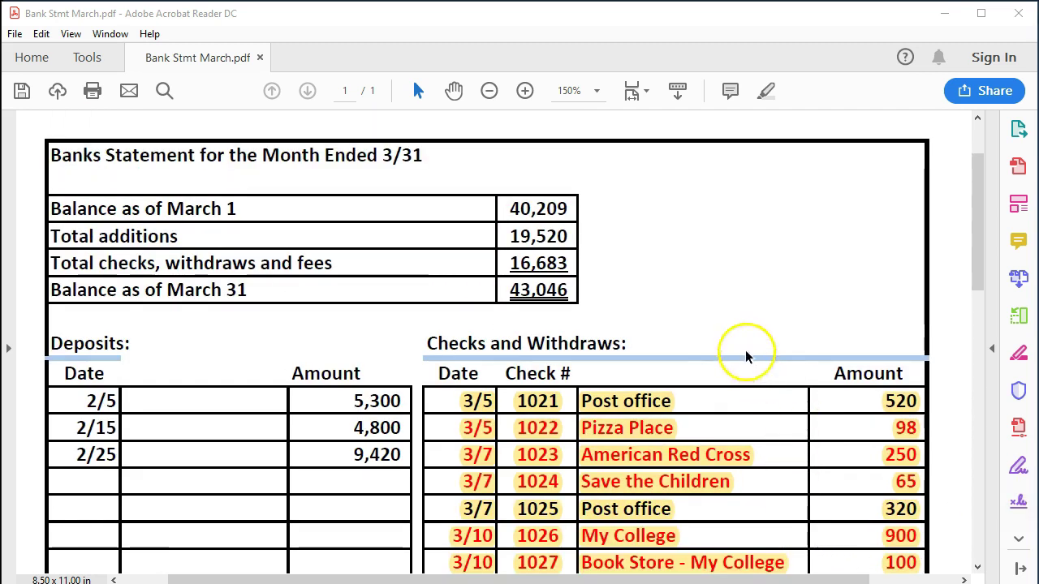
scroll(717, 319, "down", 3)
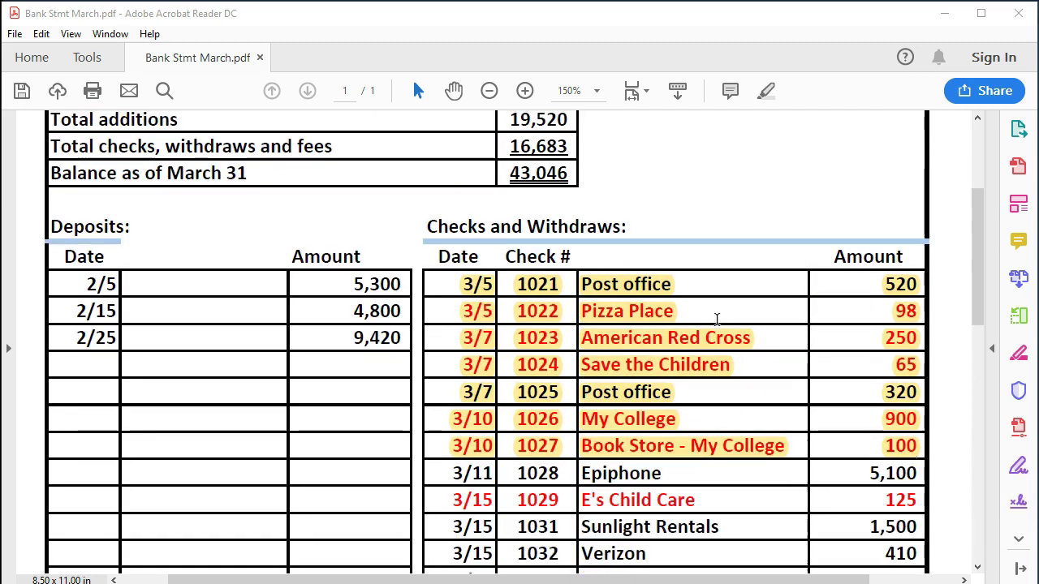
scroll(717, 319, "down", 3)
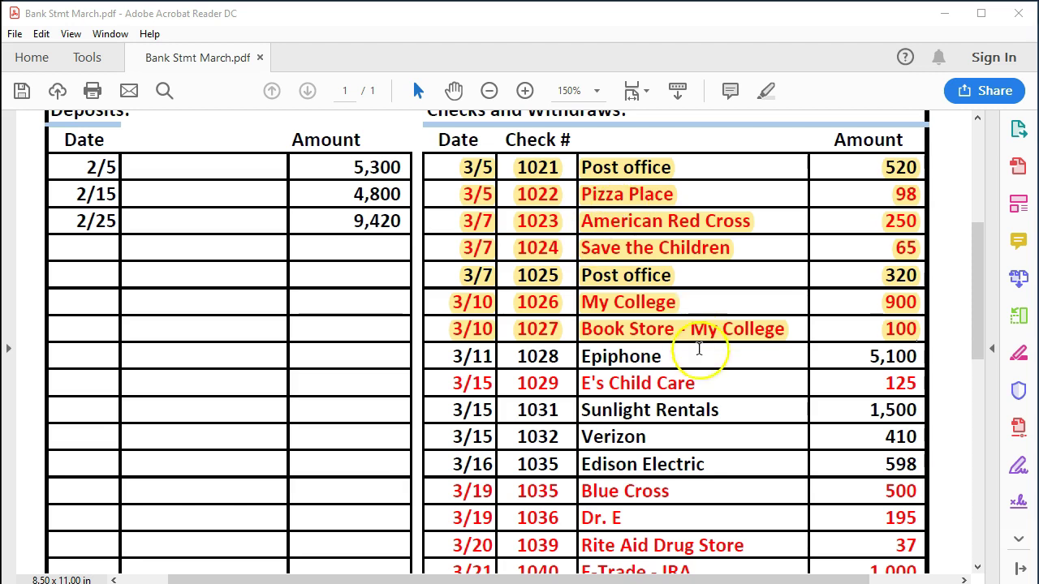
left_click(718, 390)
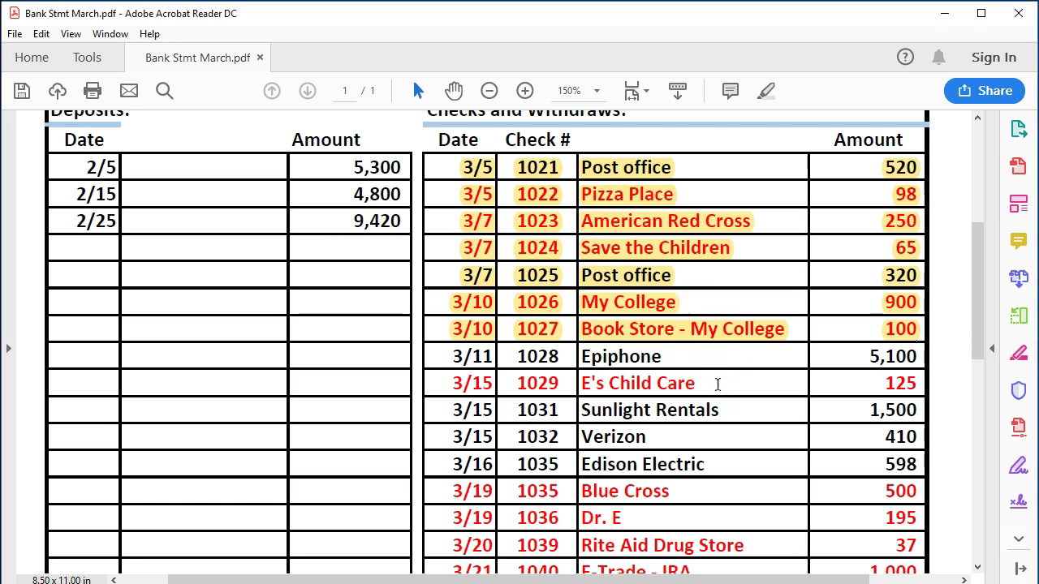
left_click(719, 387)
scroll(701, 396, "up", 5)
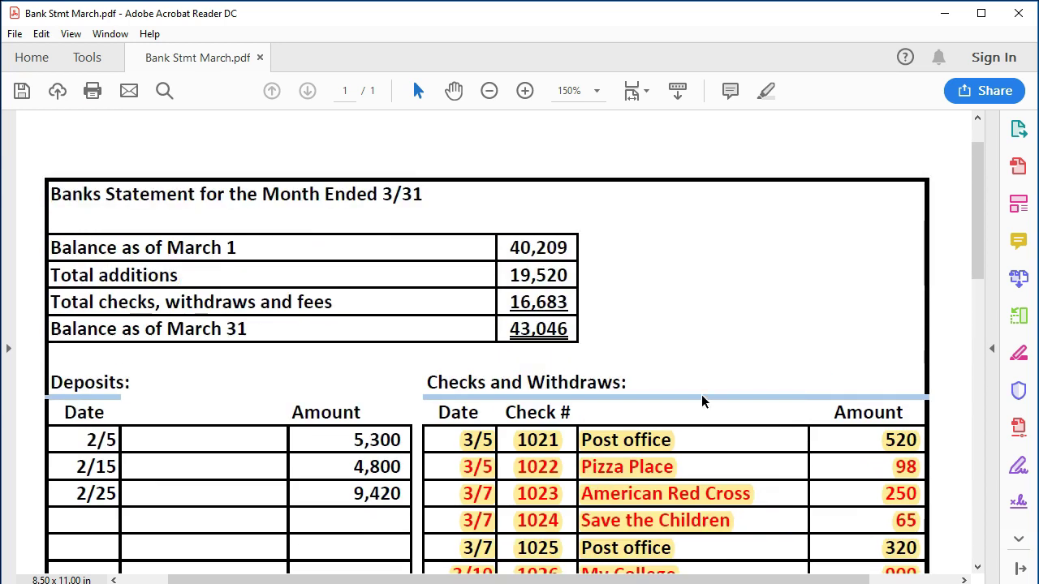
Scroll the March statement to review the unentered Epiphone and Sunlight Rentals checks, then return to QuickBooks.
scroll(698, 341, "down", 2)
scroll(695, 341, "down", 2)
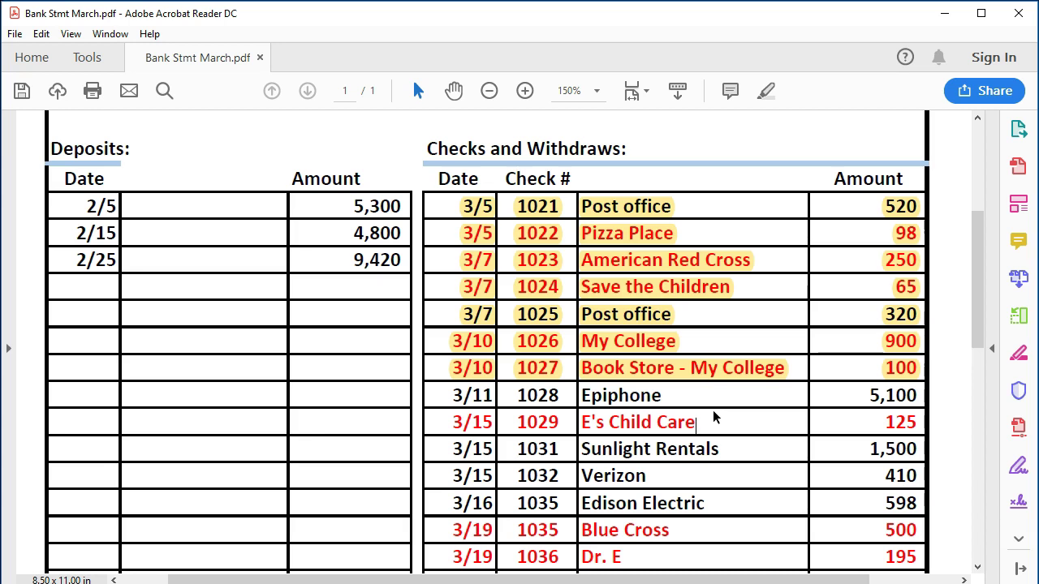
scroll(714, 417, "down", 1)
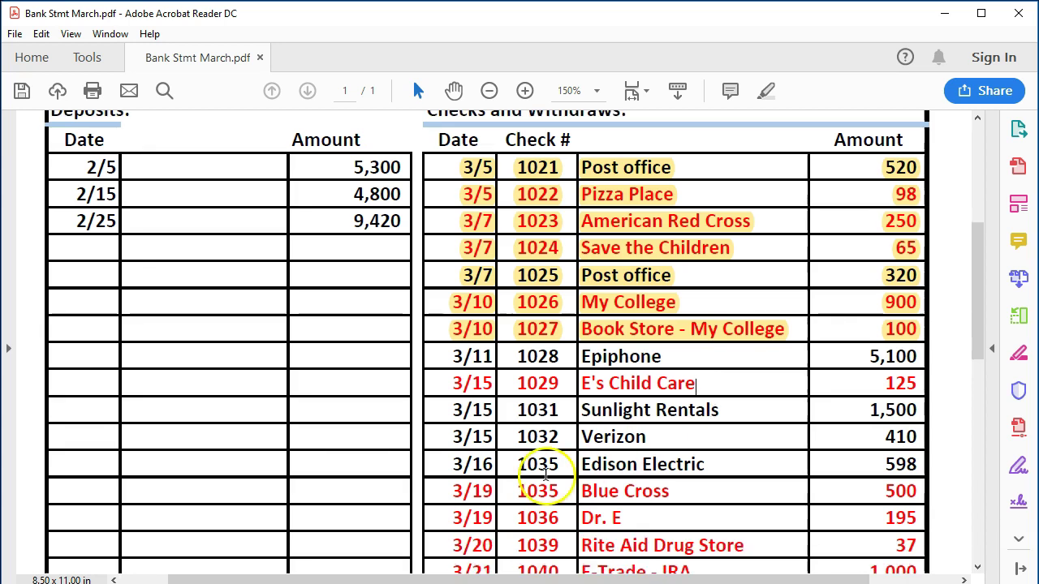
left_click(676, 357)
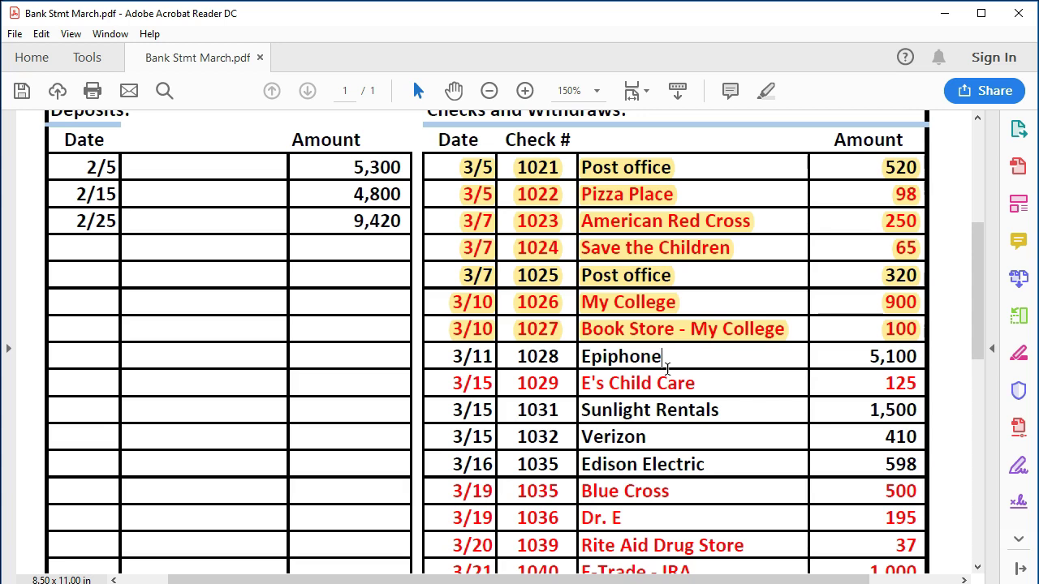
left_click(696, 388)
left_click(721, 414)
left_click(726, 430)
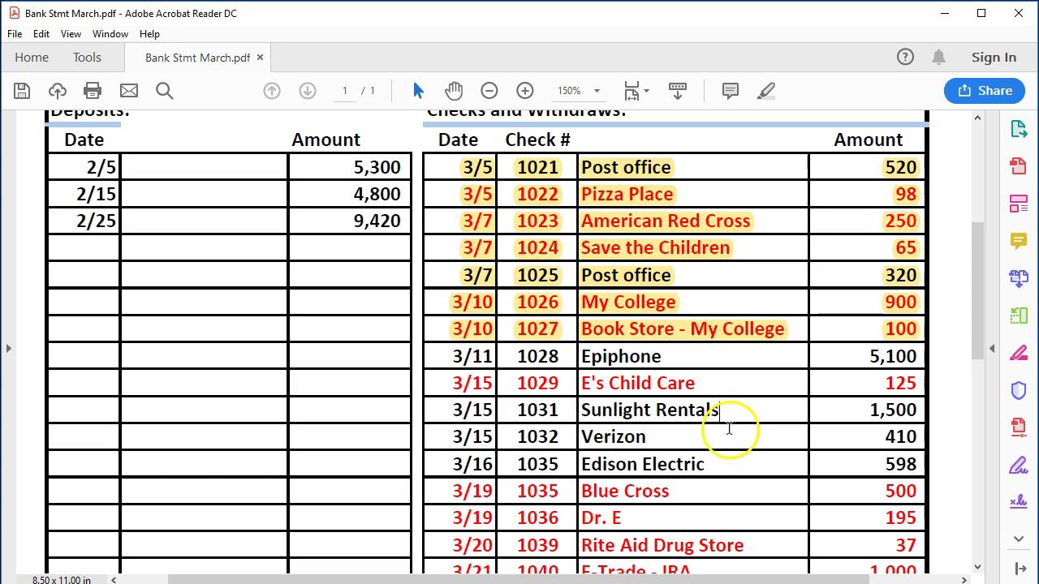
left_click(729, 424)
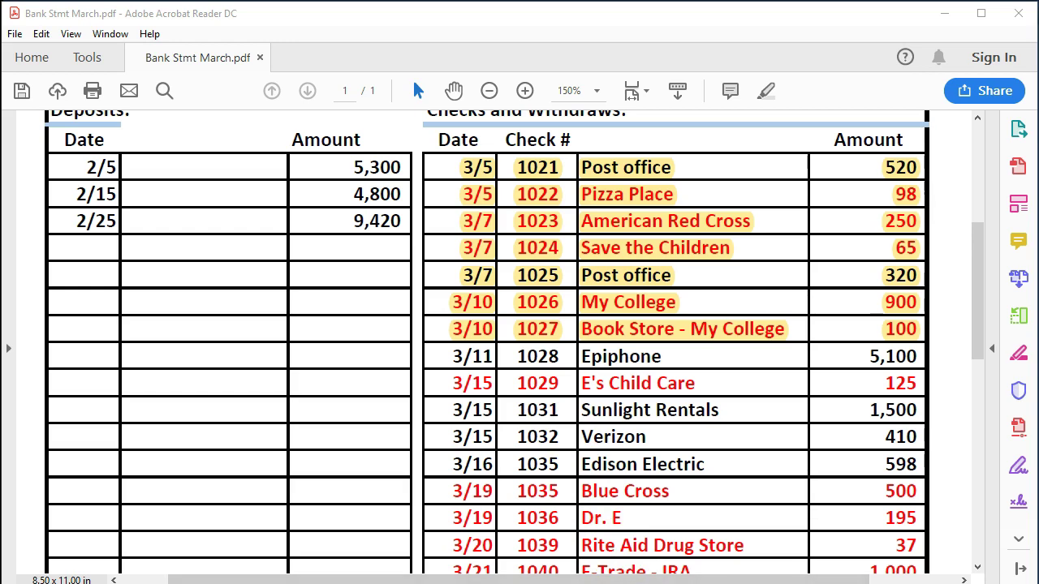
key("alt+Tab")
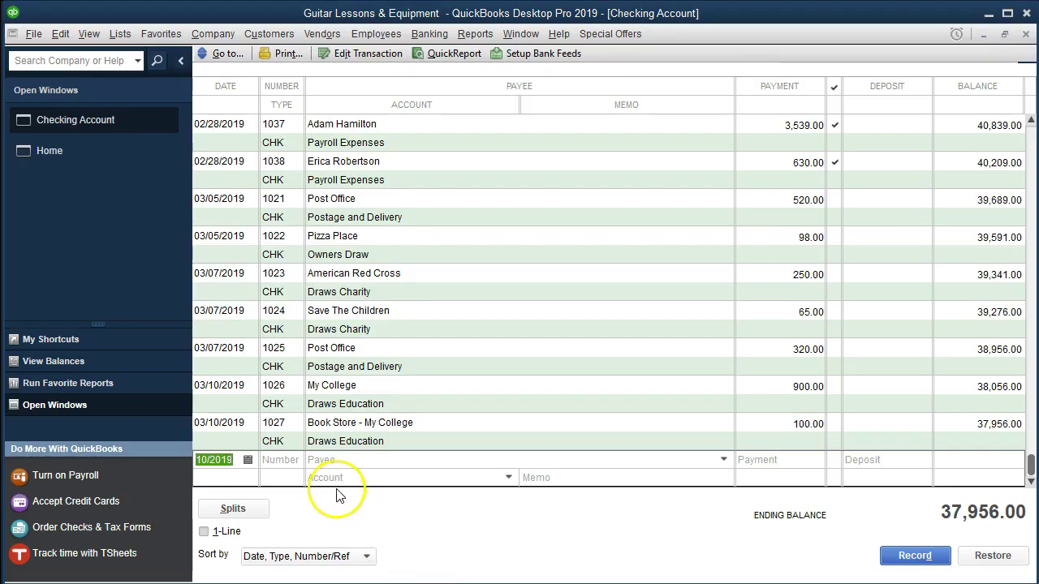
Enter check 1028 dated 03/11/2019 to Epiphone for 5,100.00 under Purchases - Resale Items, keeping the number.
key("plus")
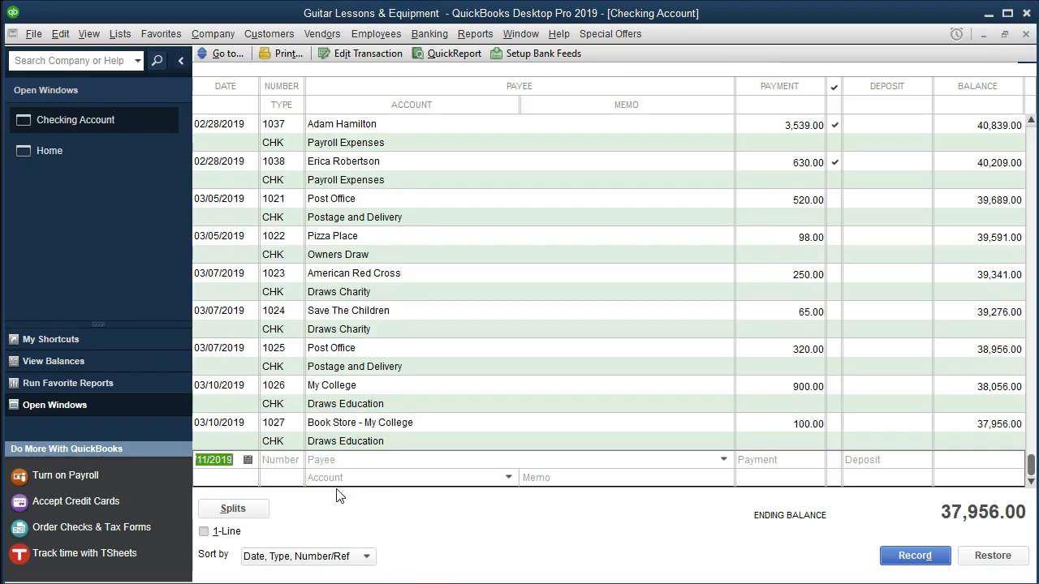
key("Tab")
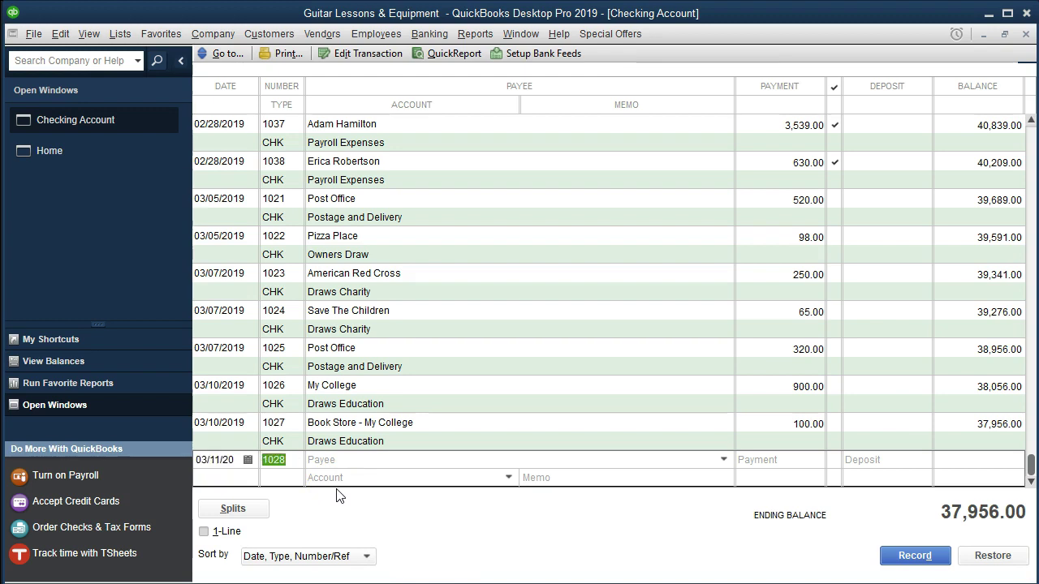
key("Tab")
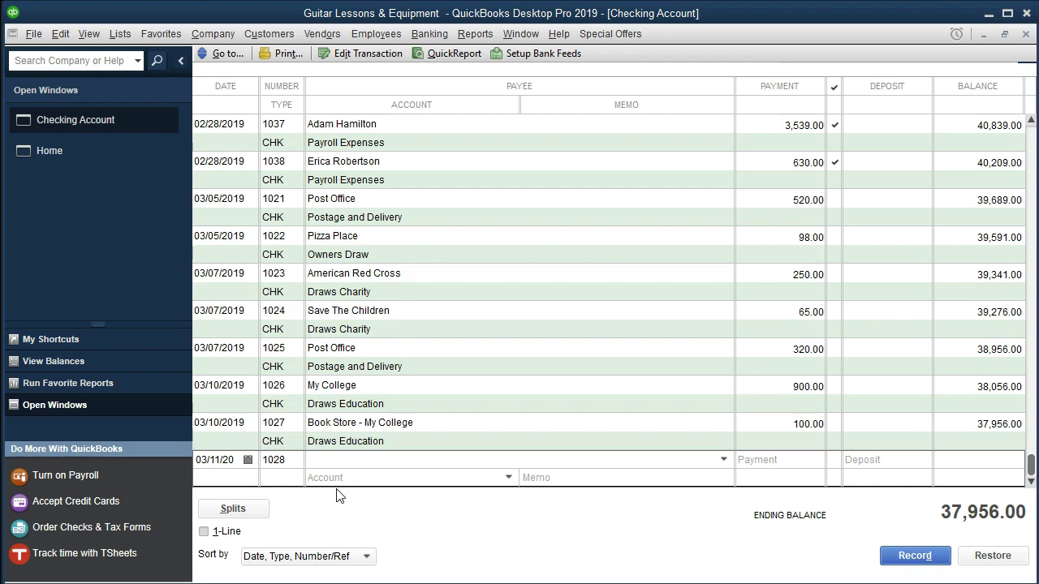
type("Epiphone")
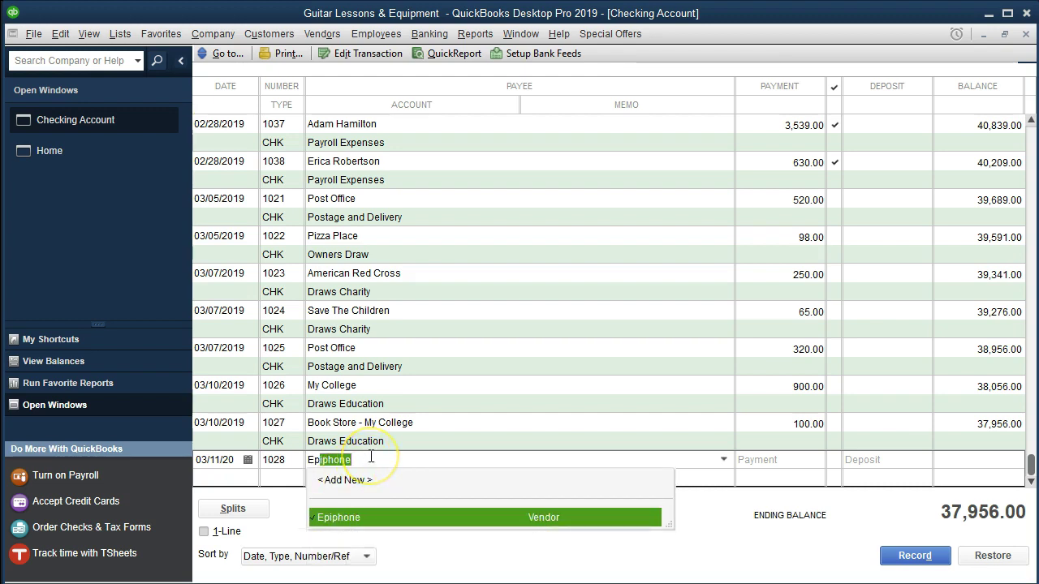
key("Tab")
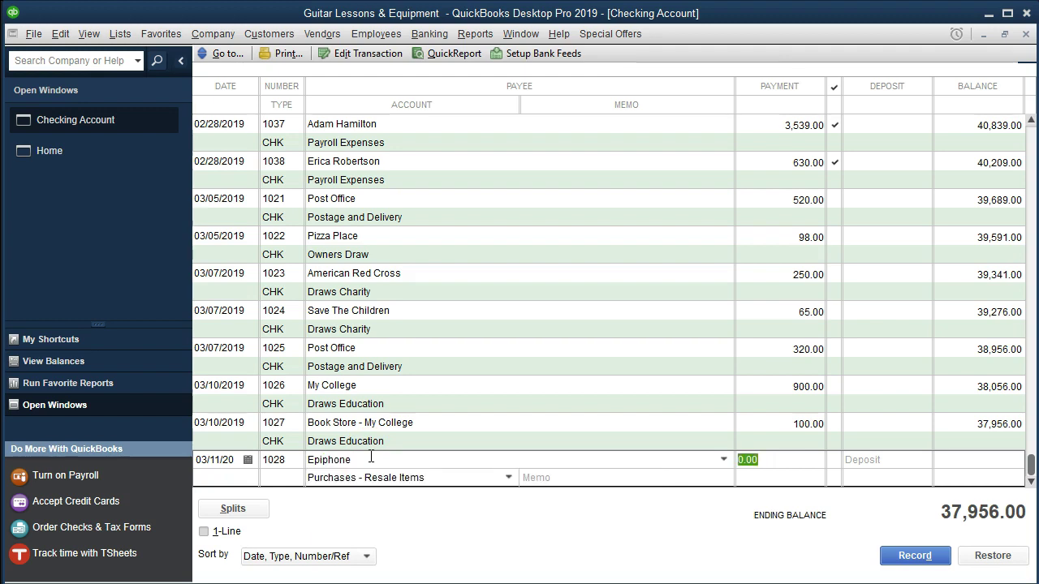
type("5100")
key("Tab")
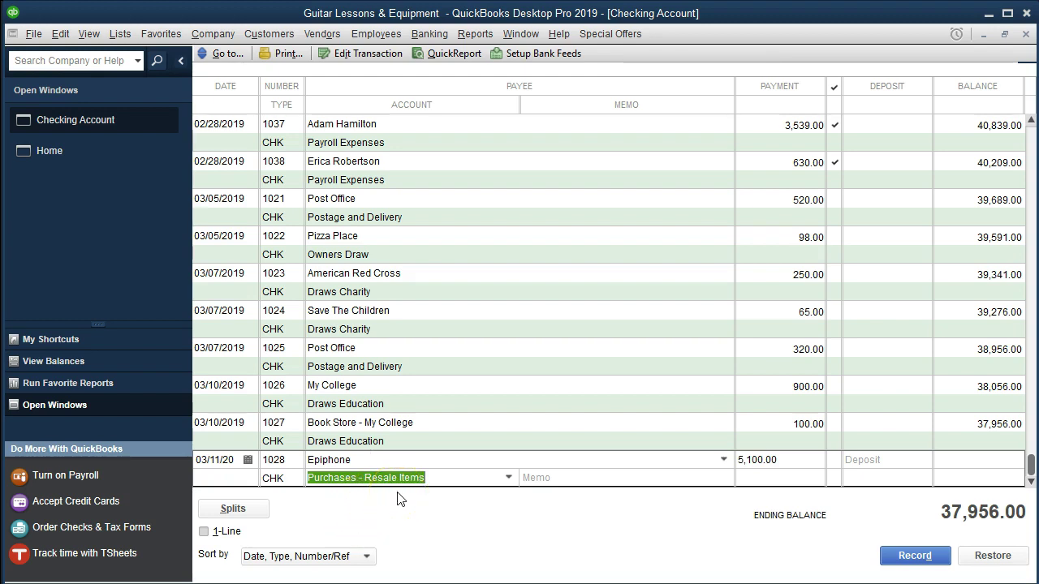
left_click(509, 478)
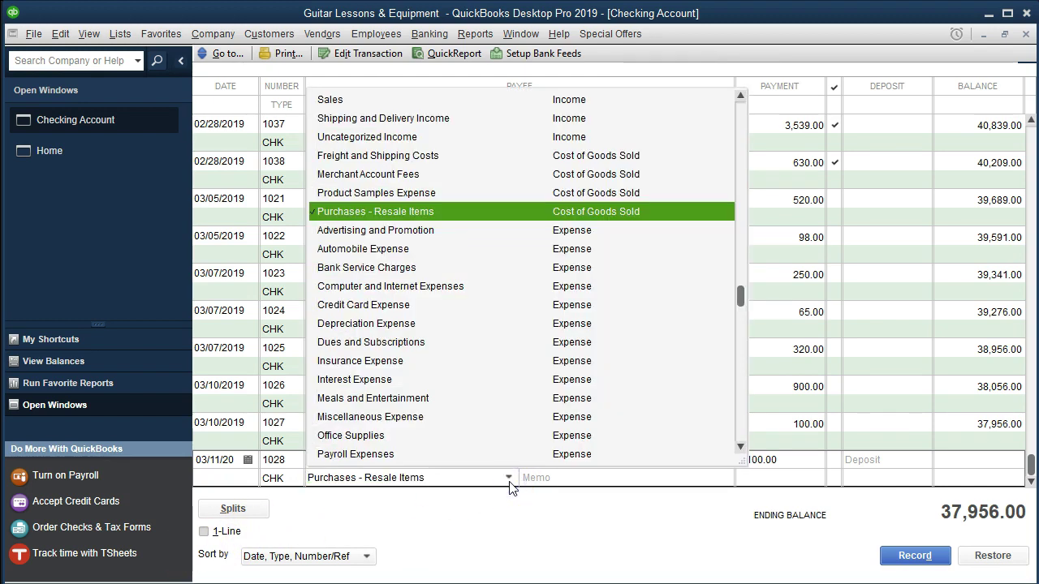
left_click(508, 479)
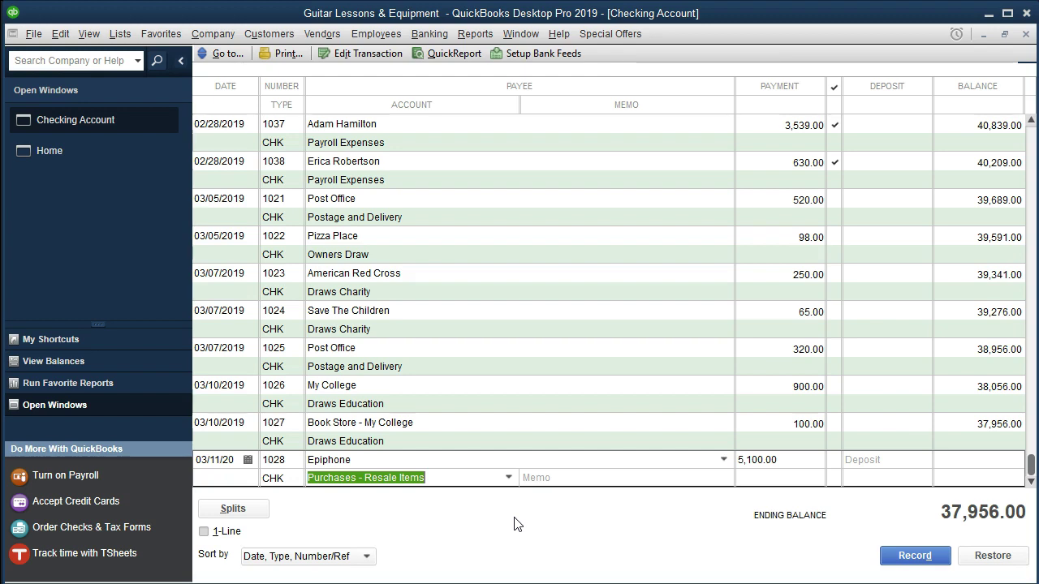
key("Tab")
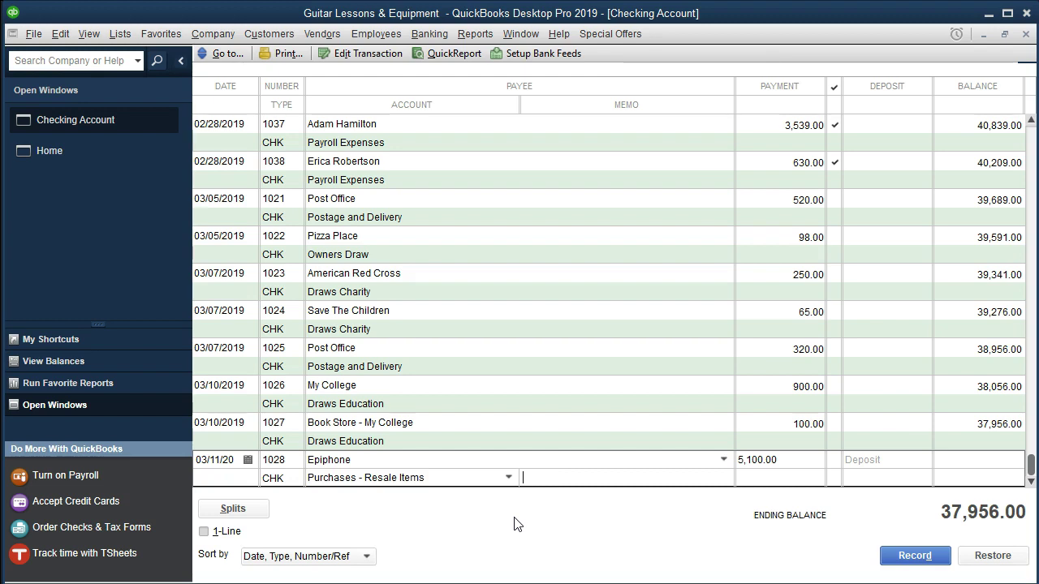
key("Return")
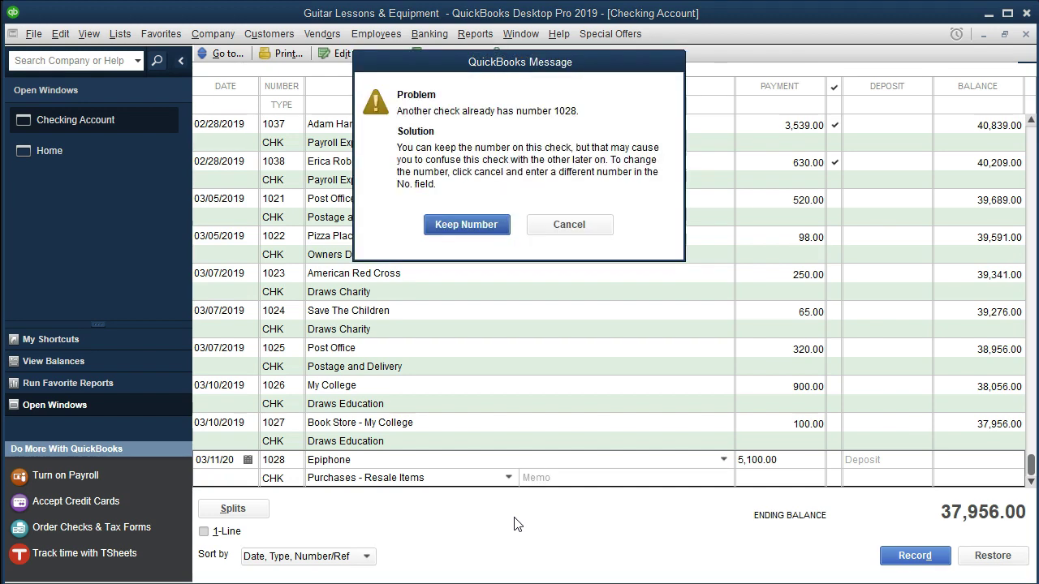
left_click(492, 226)
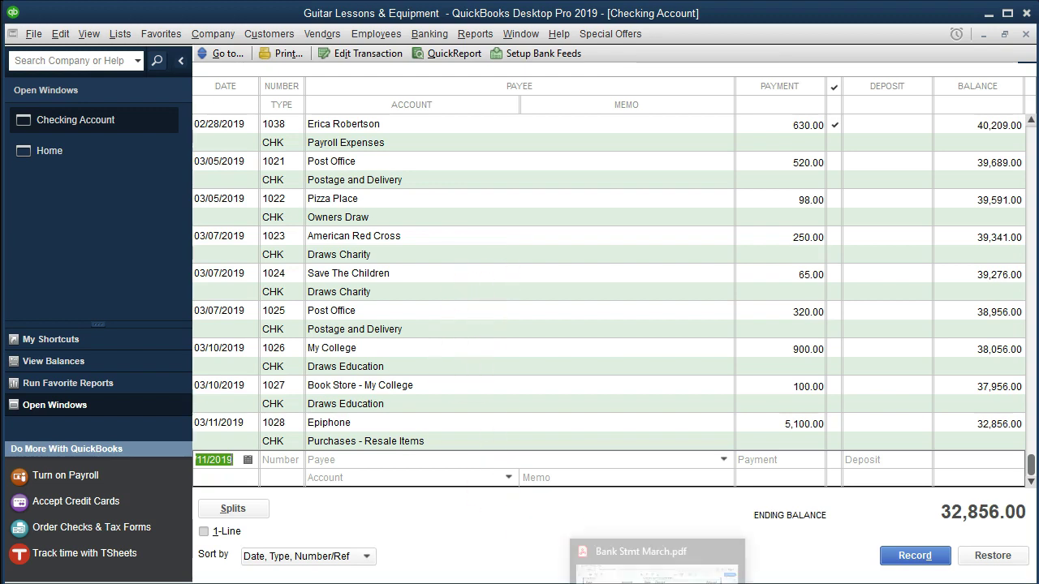
Highlight the 3/11 check 1028 Epiphone row in yellow on the statement PDF.
left_click(649, 568)
left_click_drag(452, 355, 913, 357)
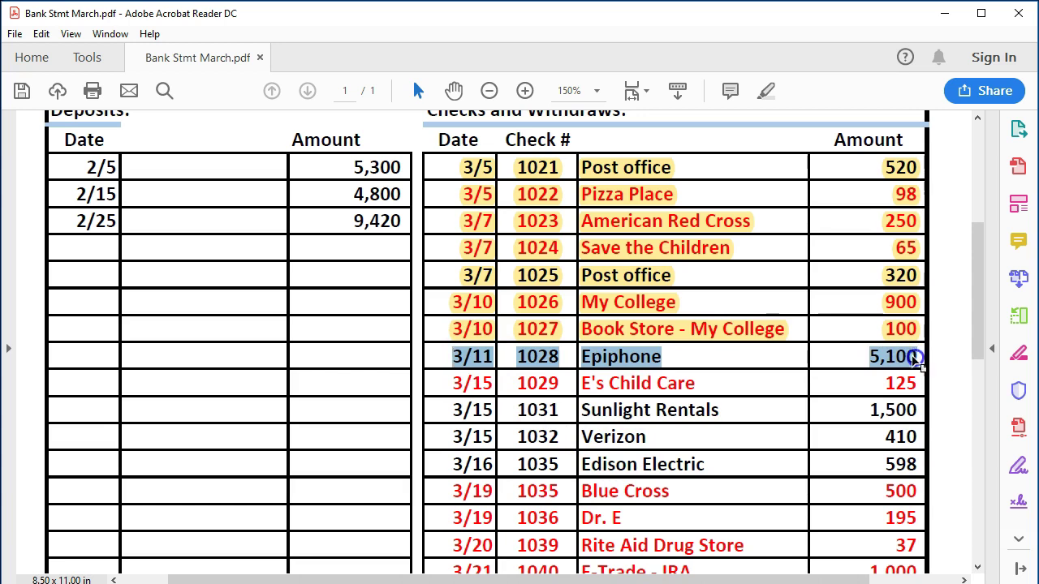
right_click(913, 356)
left_click(892, 406)
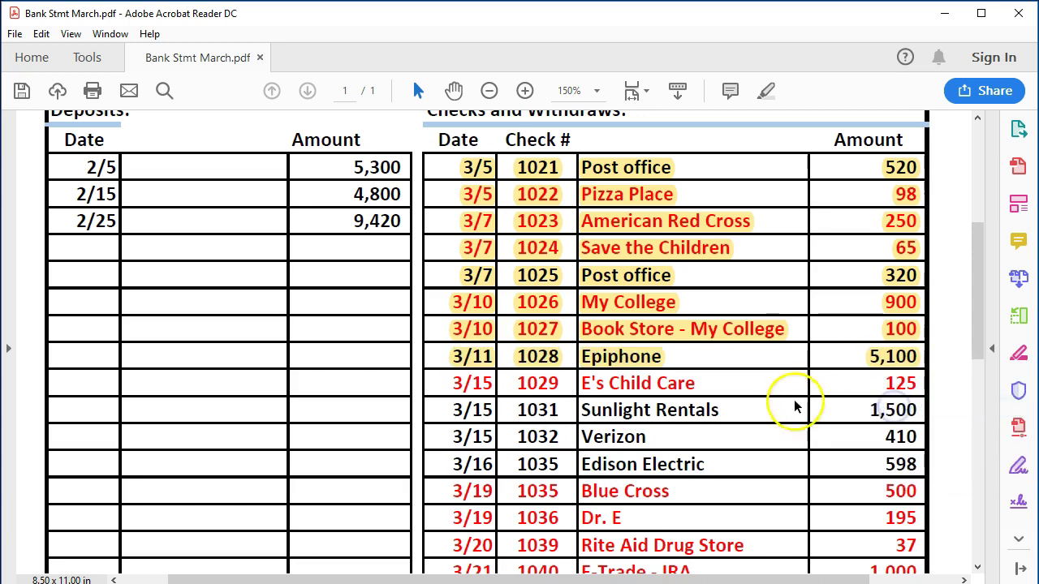
left_click(702, 381)
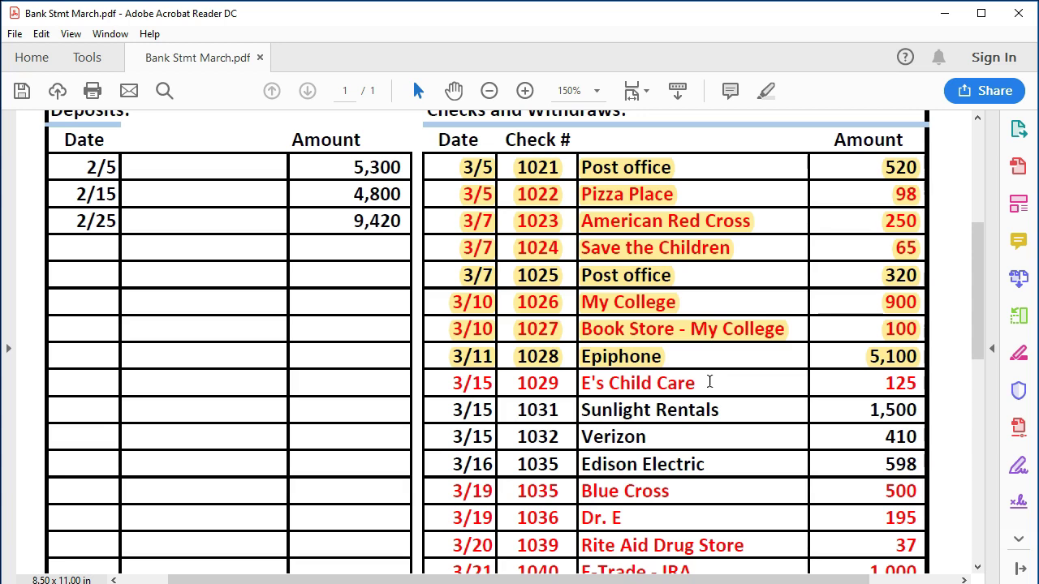
left_click(716, 383)
left_click(617, 564)
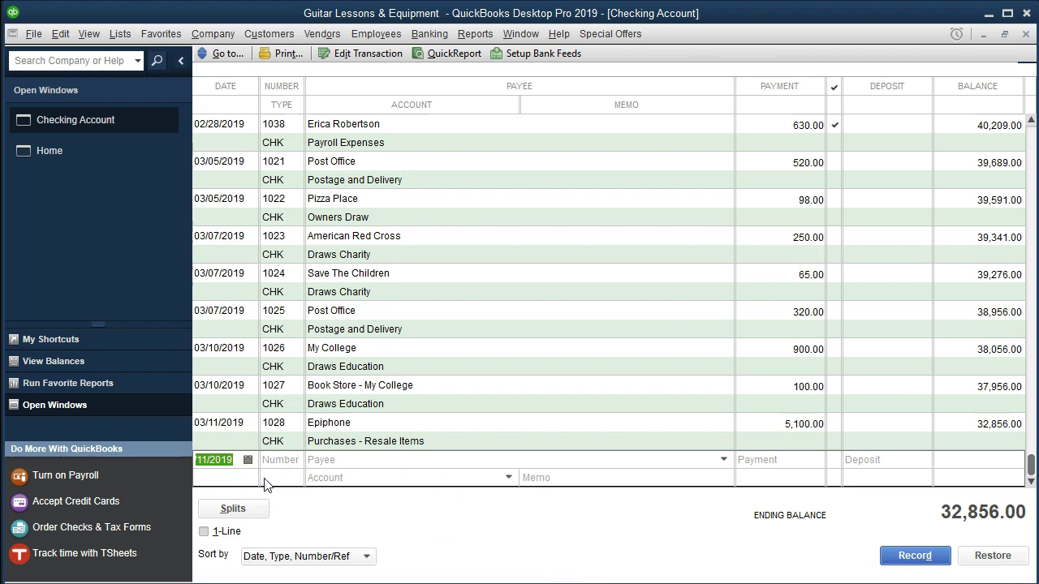
Start check 1029 dated 03/15 and quick-add E's Child Care as its new payee.
key("plus")
key("plus")
key("plus")
key("plus")
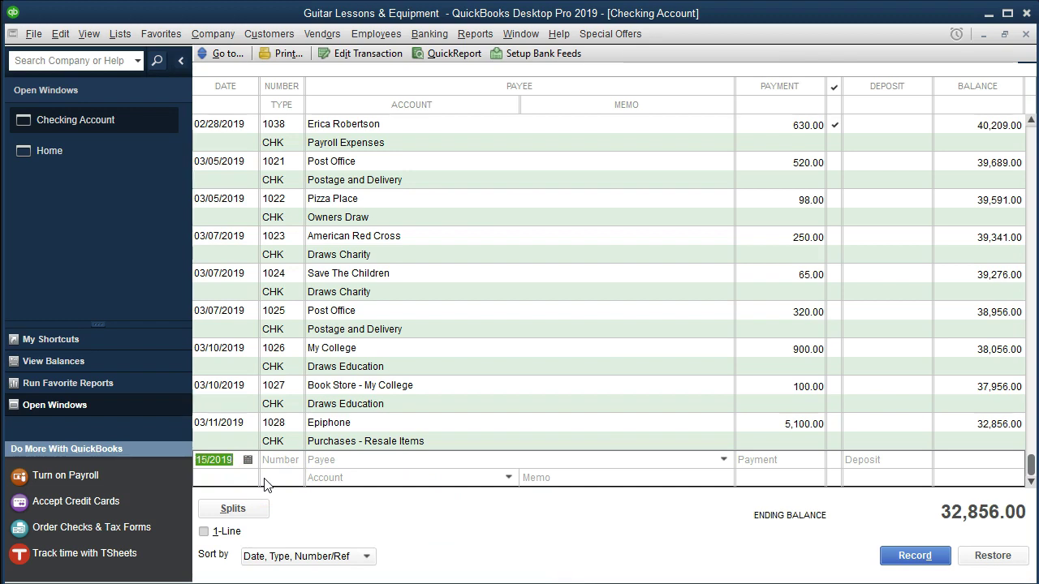
key("Tab")
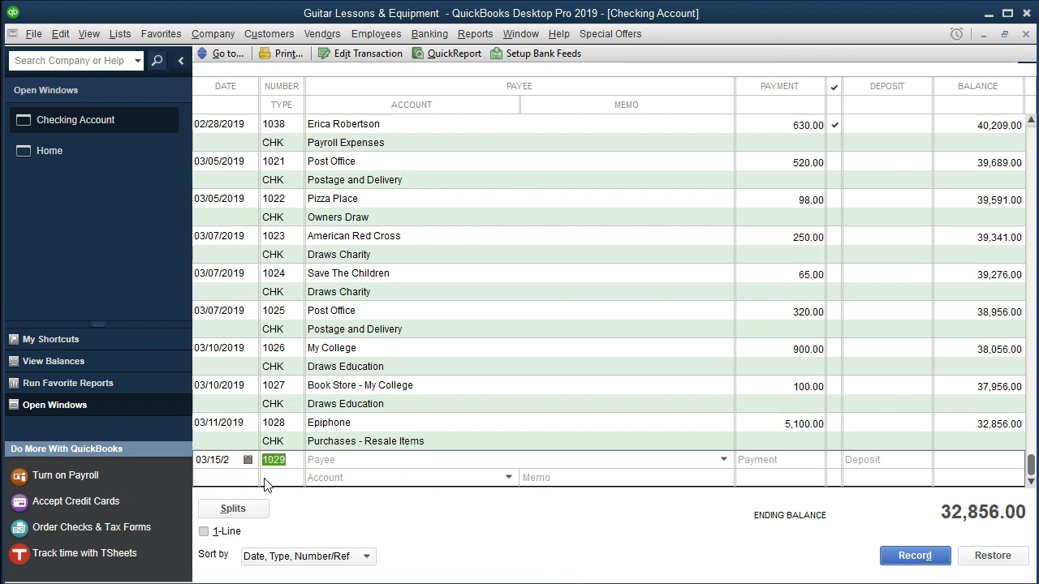
key("Tab")
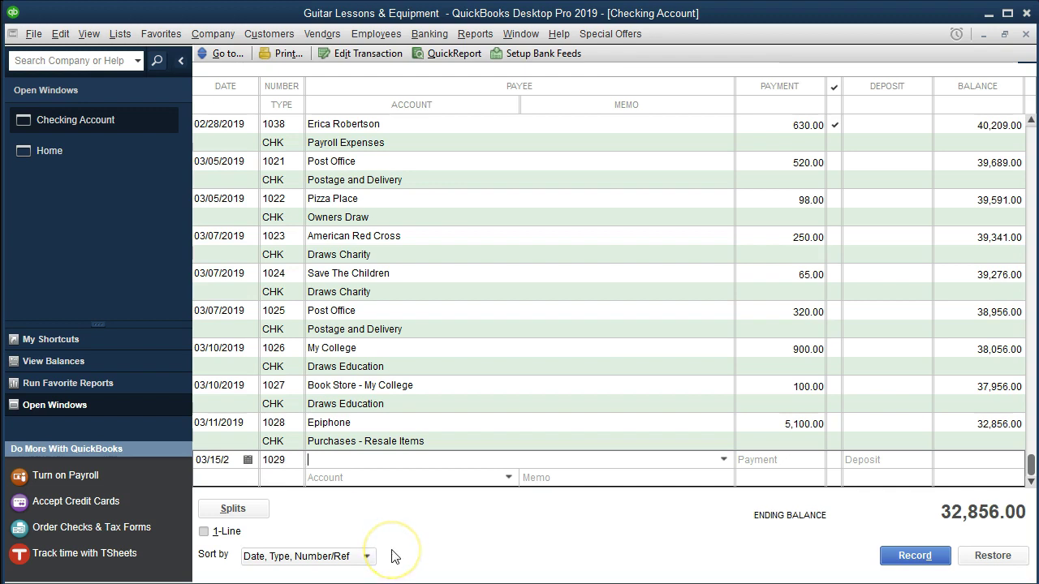
type("E")
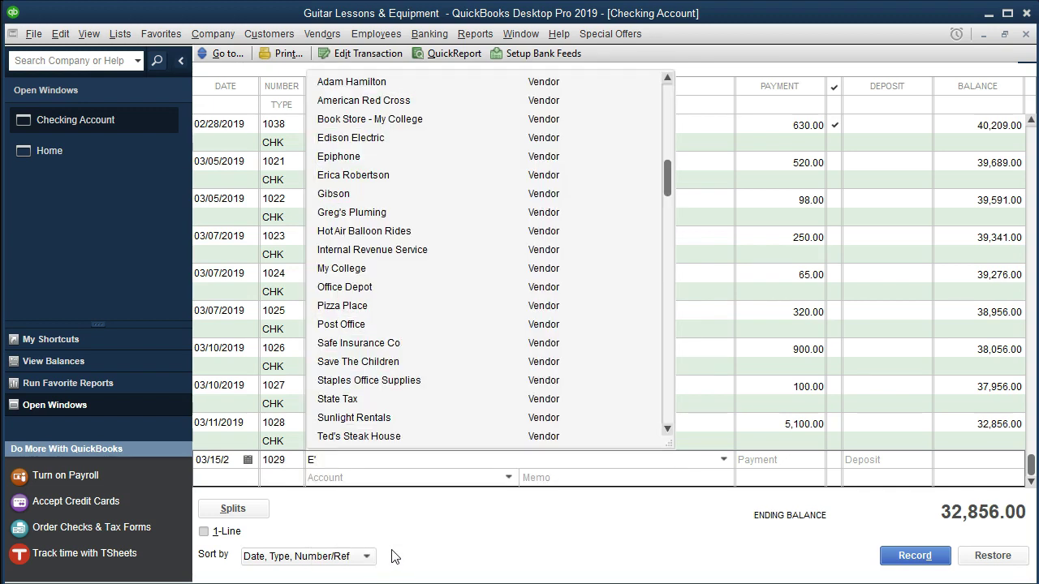
type("'s Child Care")
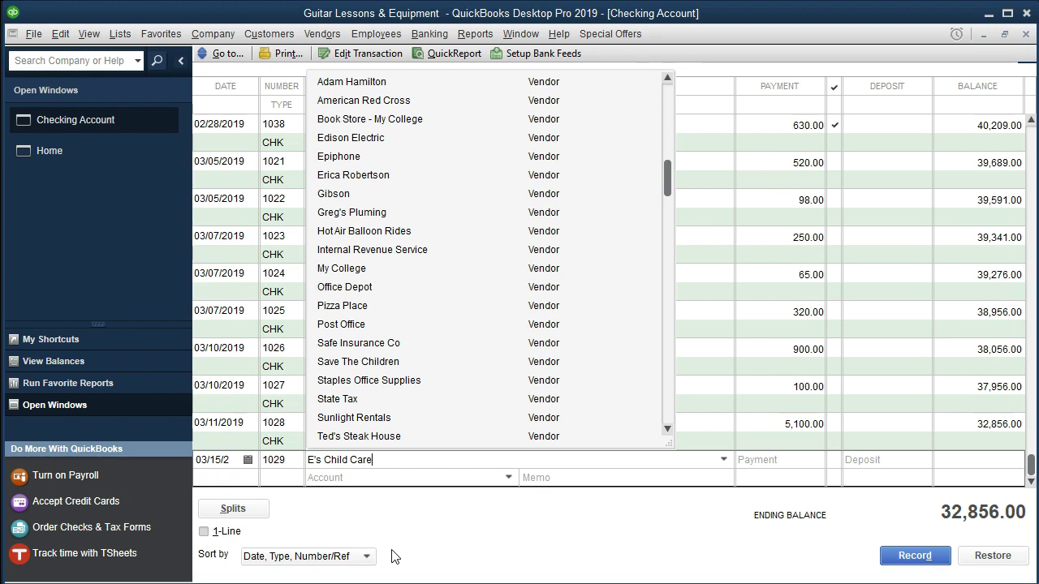
key("Tab")
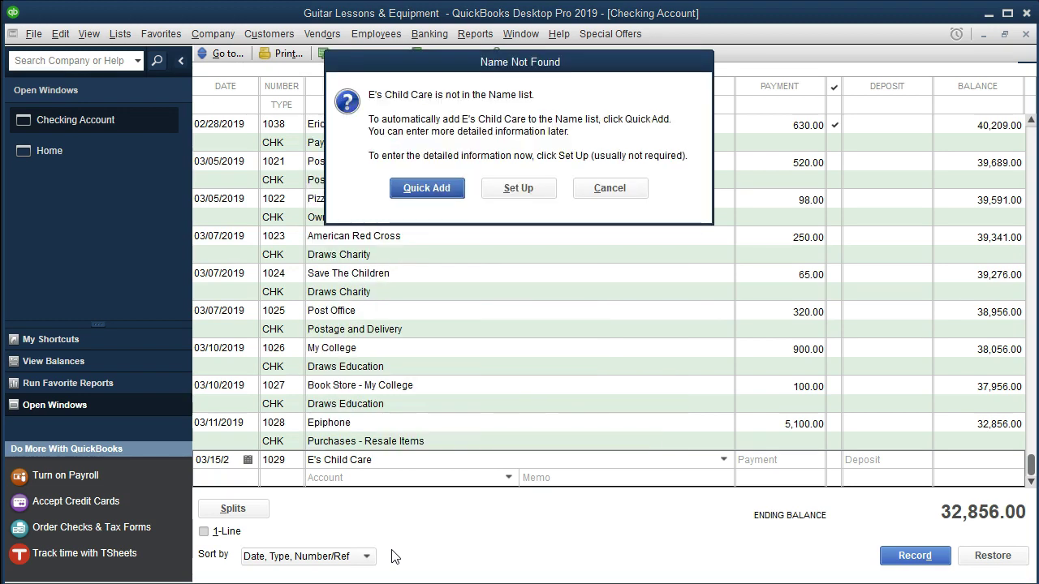
left_click(437, 197)
left_click(540, 302)
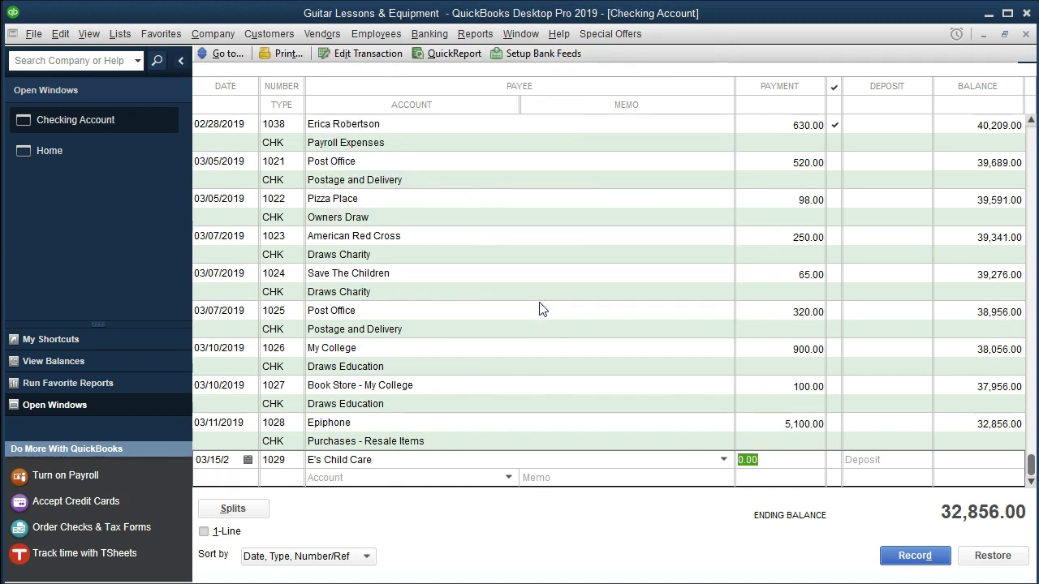
Enter 125.00 as the amount for check 1029.
type("125")
key("Tab")
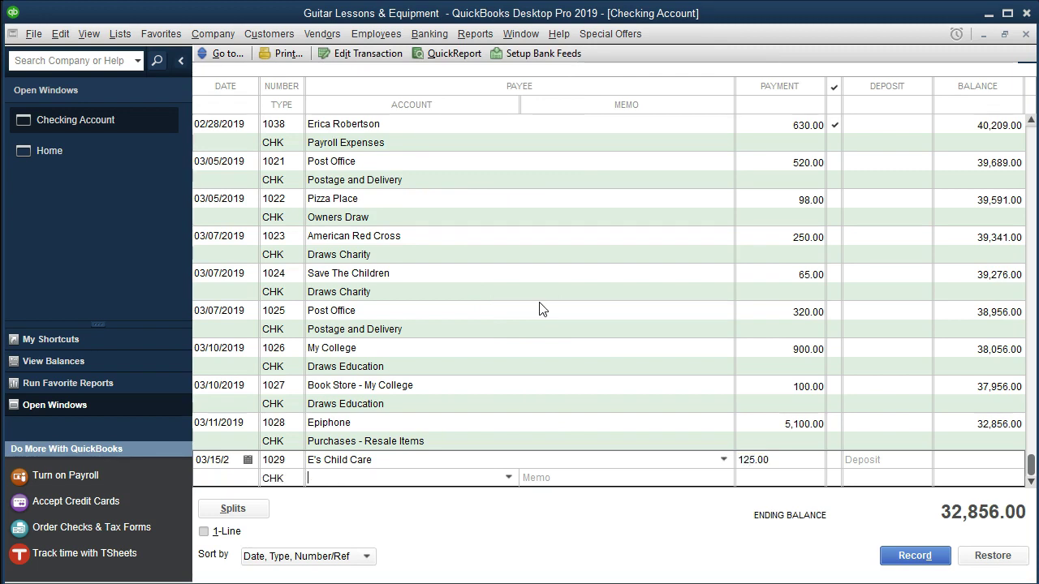
left_click(508, 477)
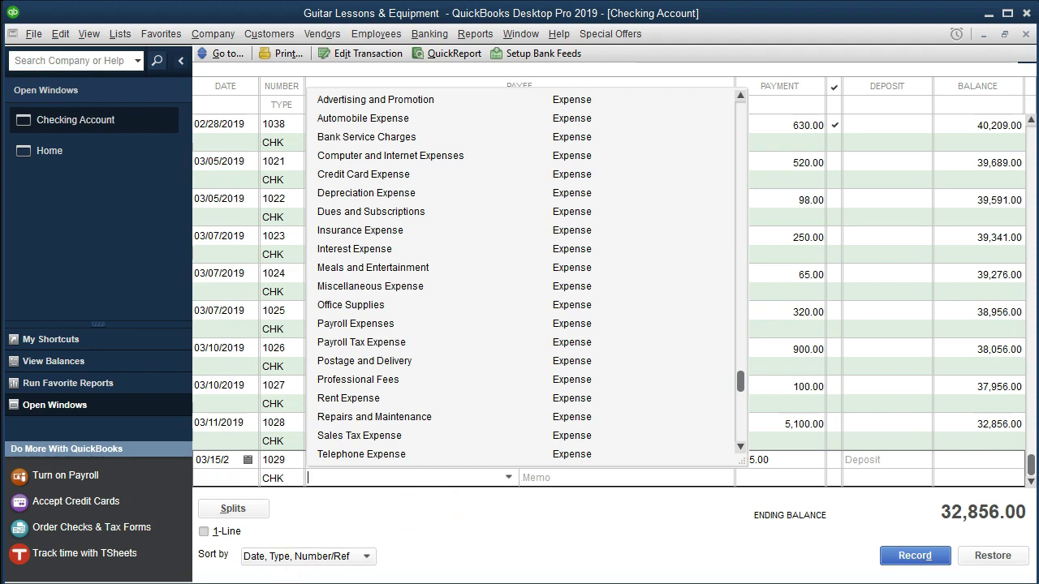
left_click(371, 475)
Assign the check to a new Equity account, Draws Child Care, and record it as 1029.
type("Draws Child Care")
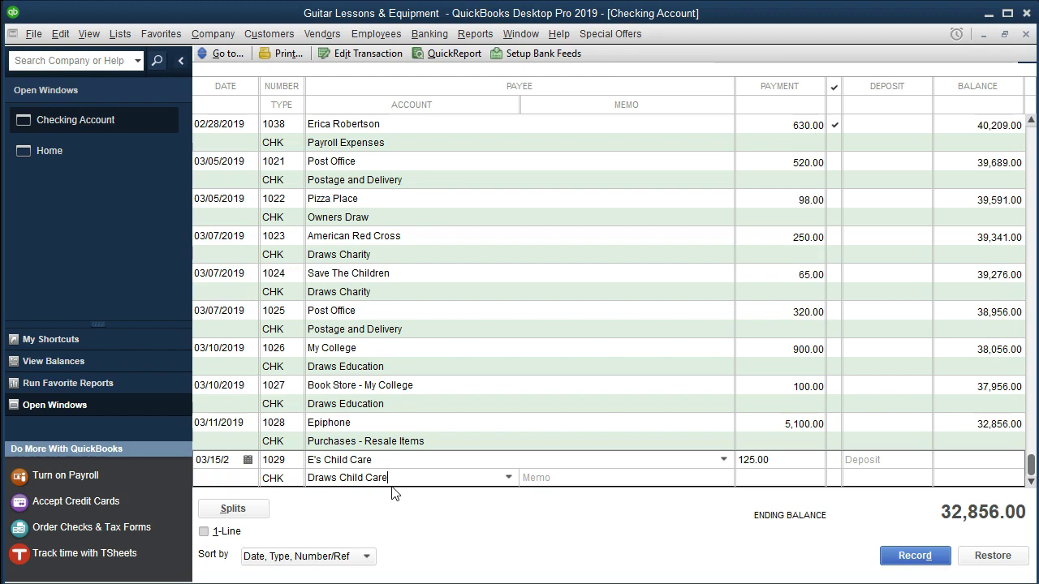
key("Tab")
left_click(478, 130)
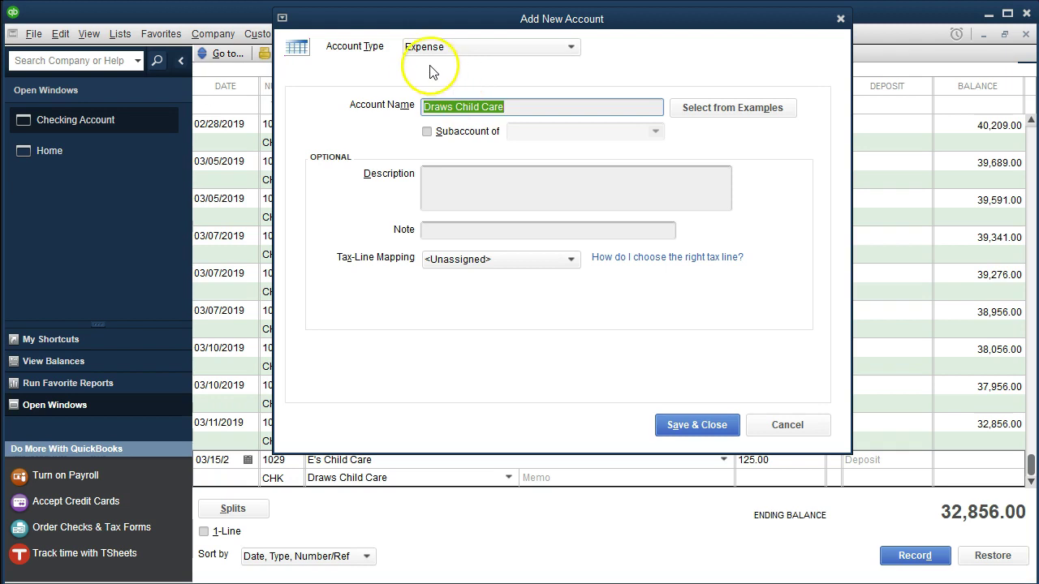
left_click(567, 50)
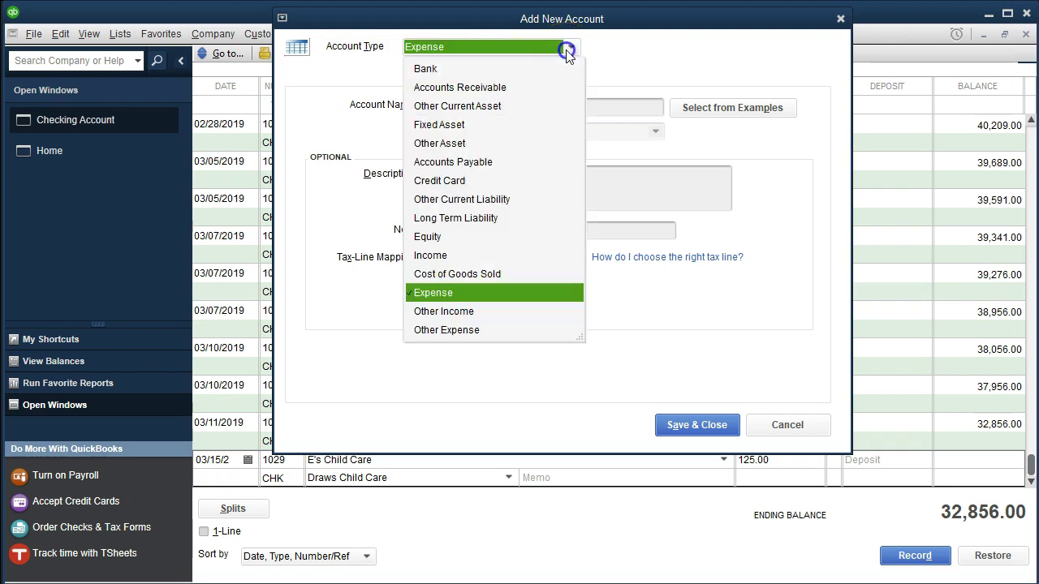
left_click(439, 237)
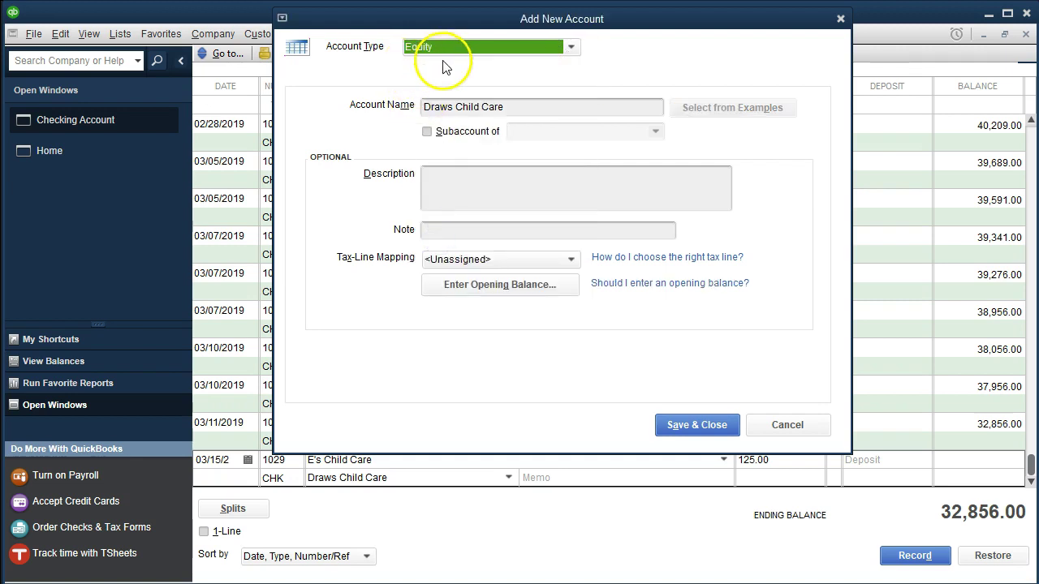
left_click(671, 427)
left_click(613, 480)
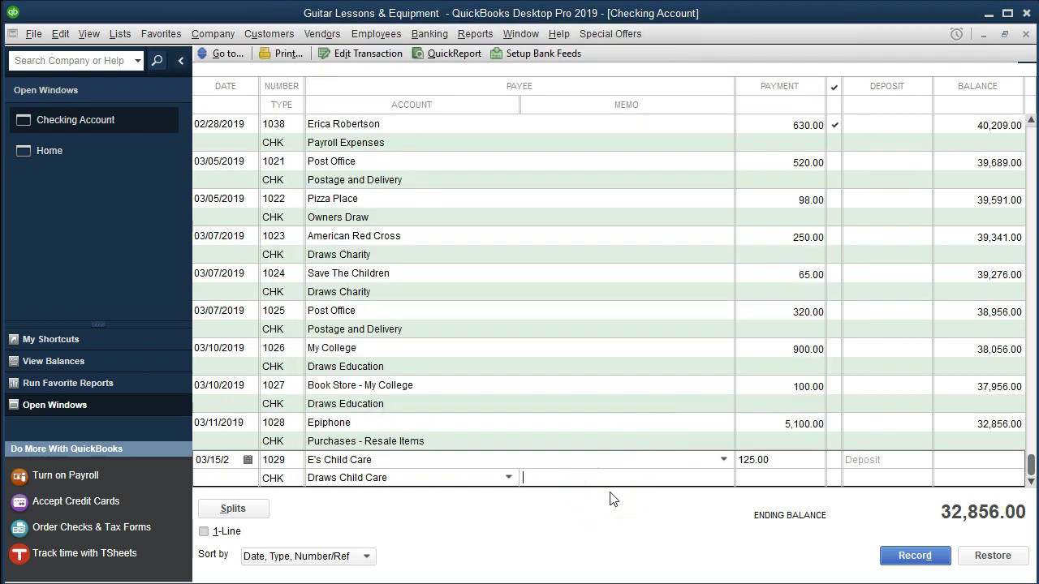
key("Return")
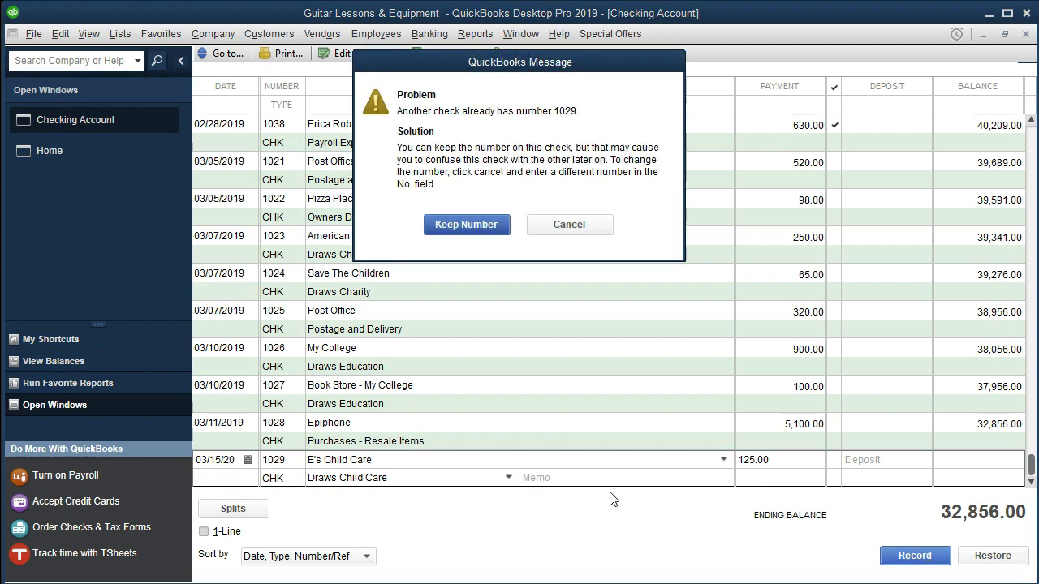
key("Return")
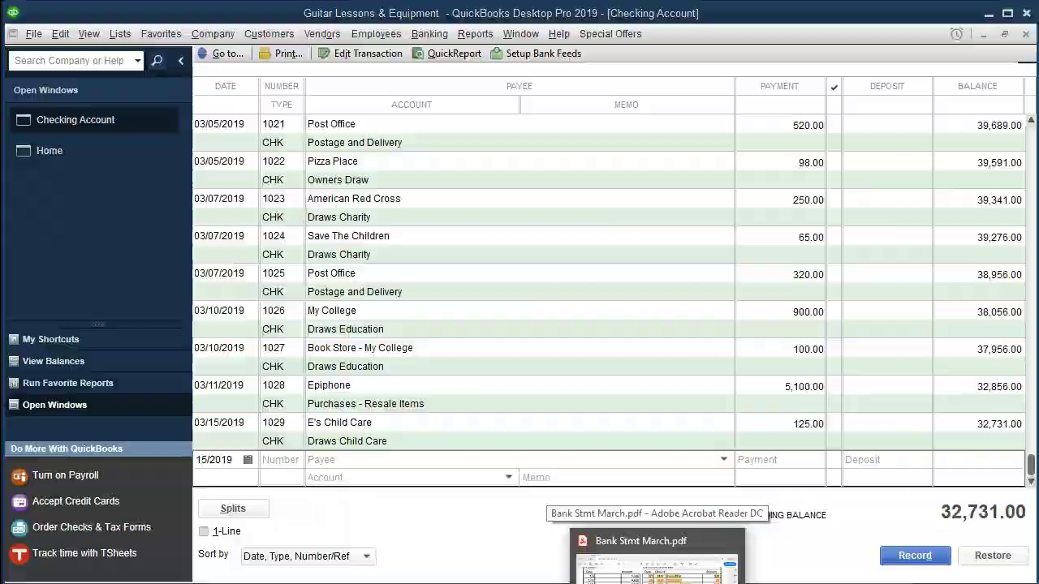
Highlight the 3/15 check 1029 E's Child Care 125 row in yellow on the statement.
left_click(641, 552)
left_click_drag(455, 384, 909, 390)
right_click(896, 390)
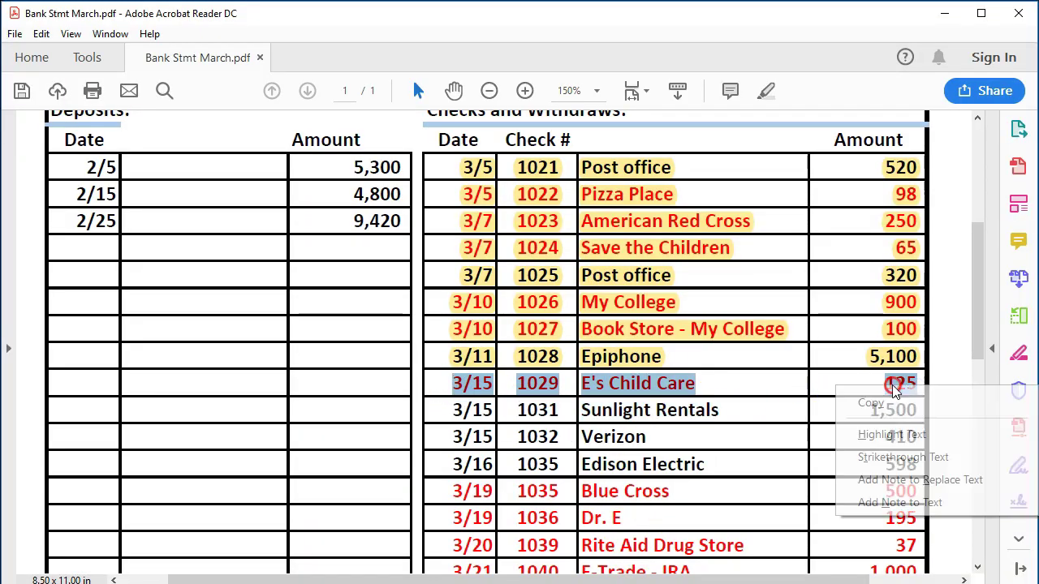
left_click(896, 434)
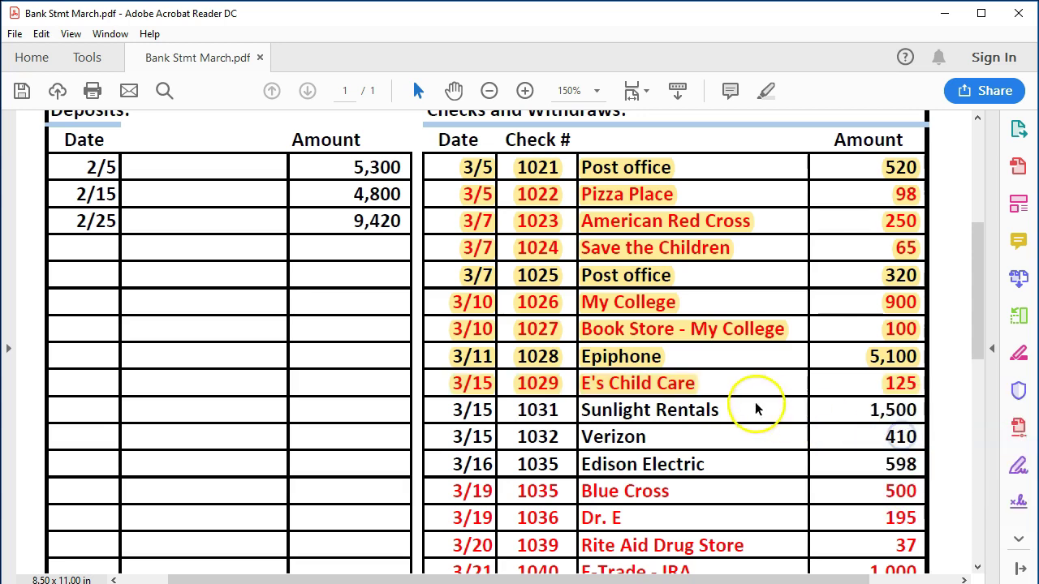
left_click(717, 411)
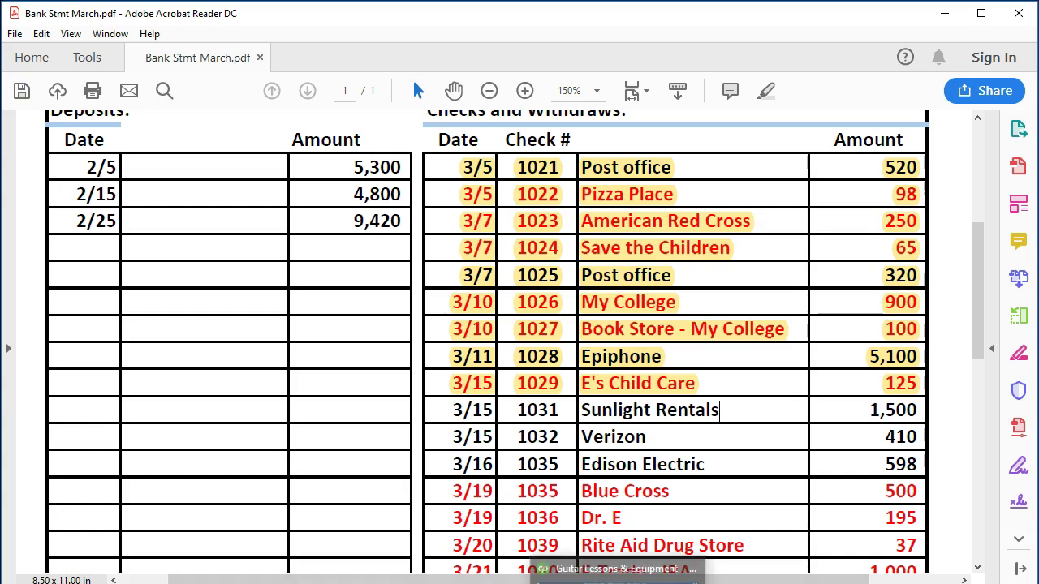
left_click(679, 581)
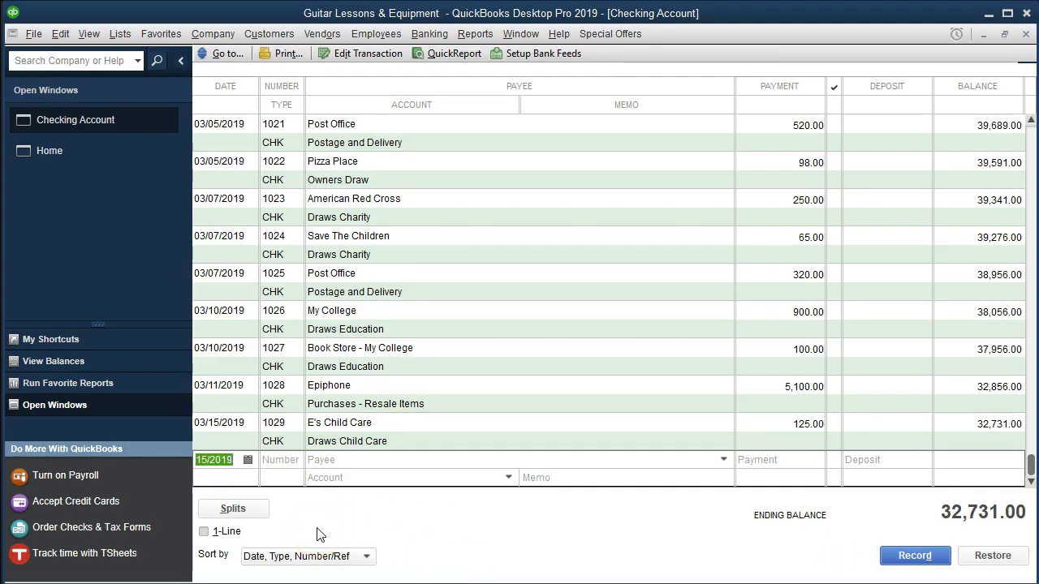
Record check 1031 dated 03/15 to Sunlight Rentals for 1,500.00 under Rent Expense.
key("Tab")
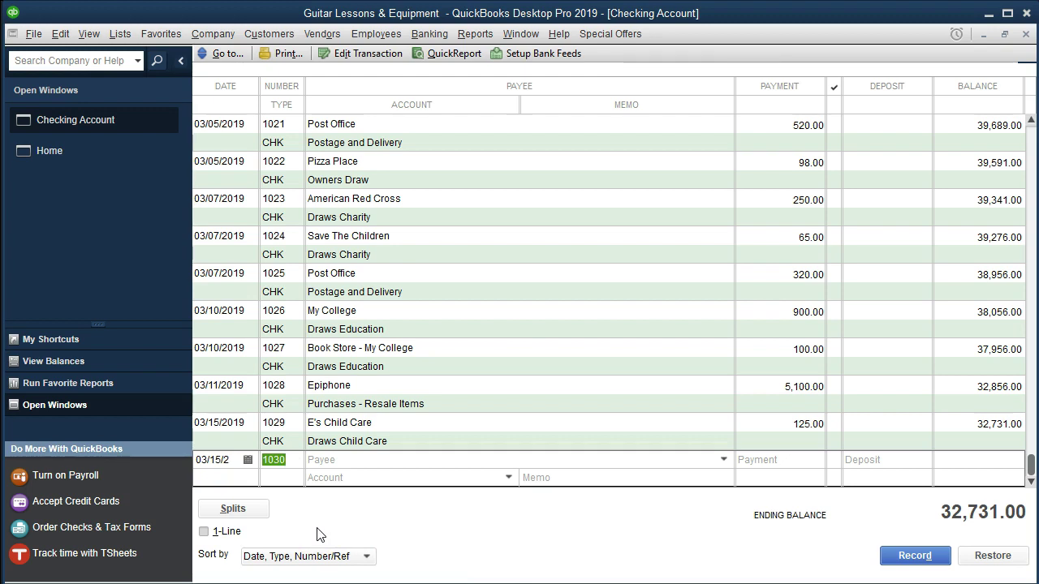
key("plus")
key("Tab")
type("Sun")
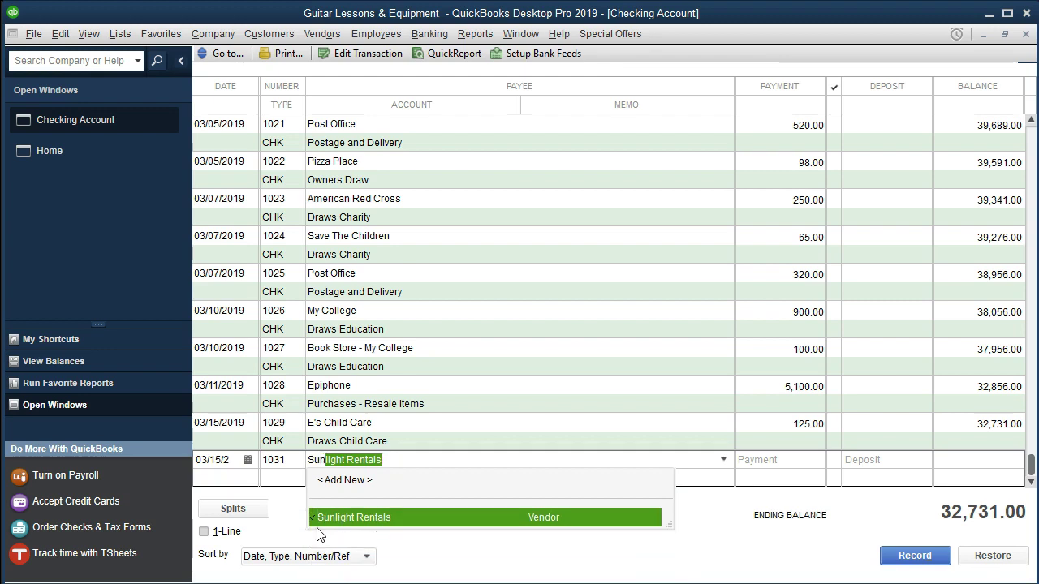
key("Tab")
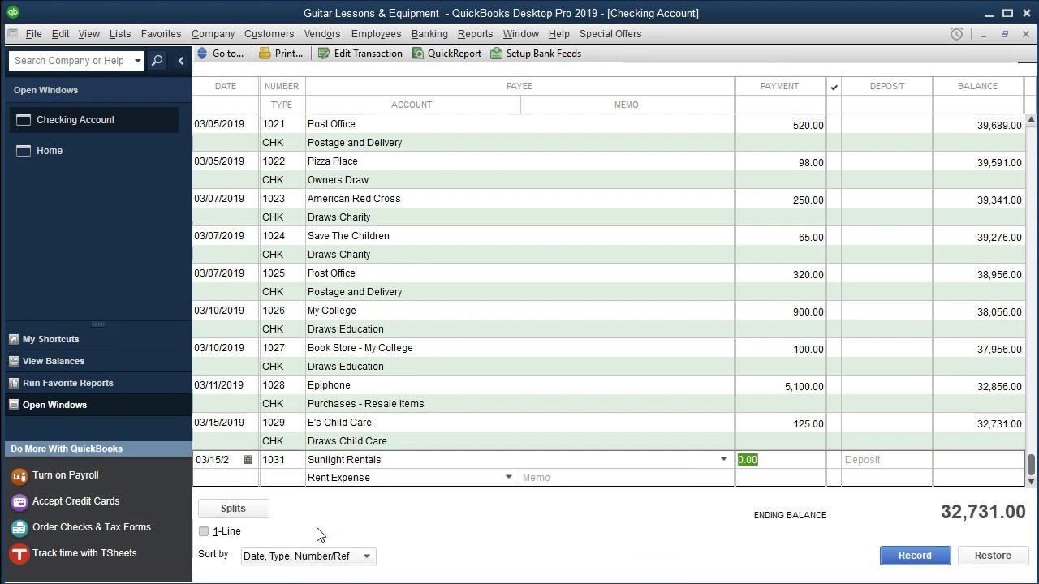
type("1500")
key("Tab")
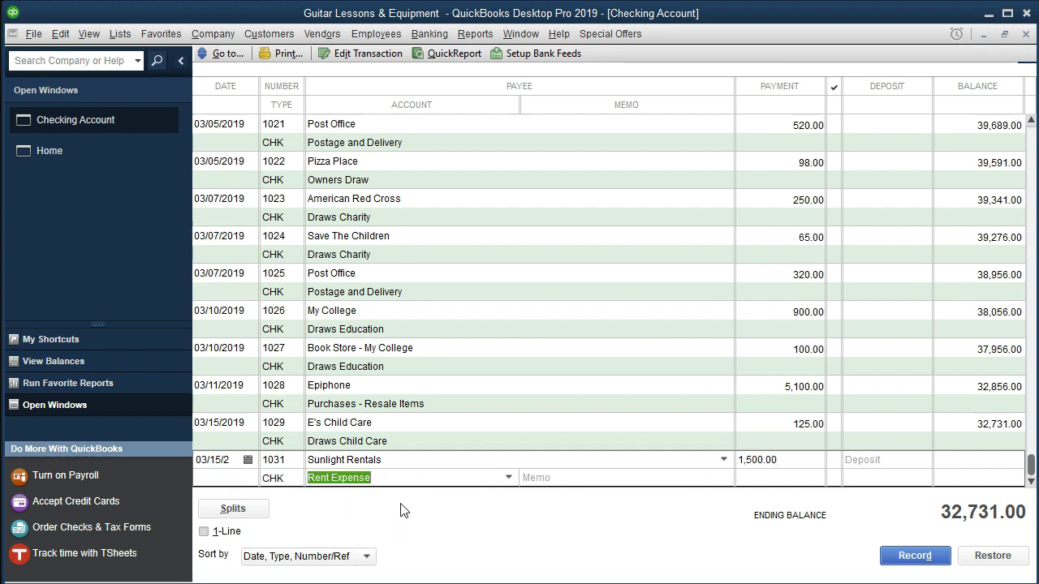
left_click(508, 478)
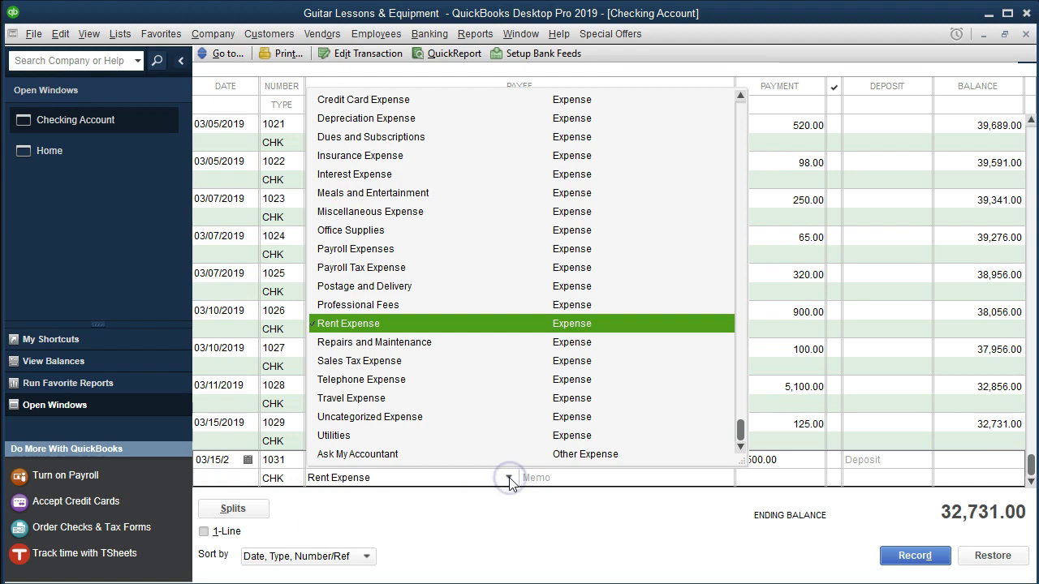
left_click(509, 479)
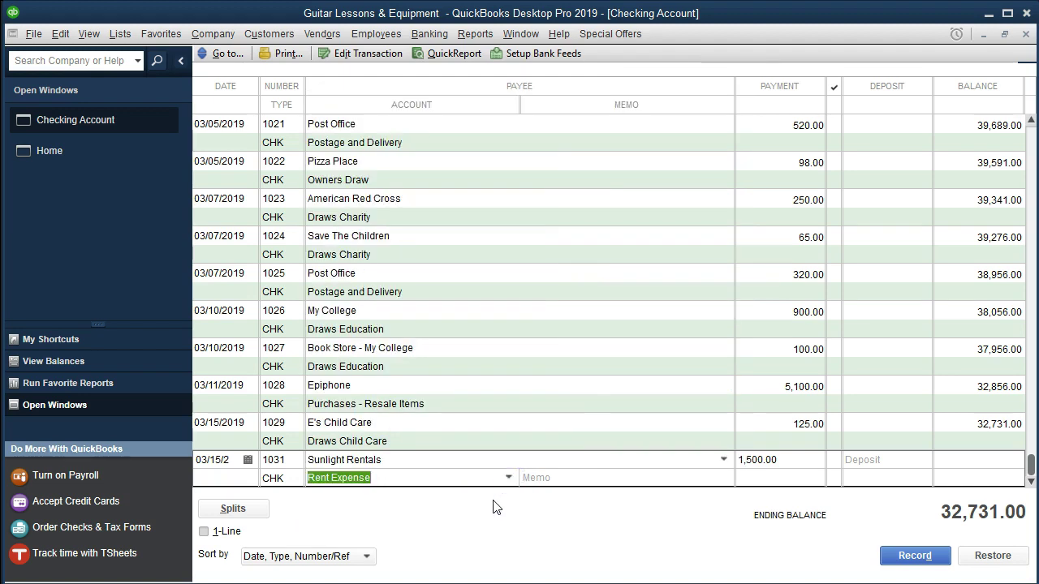
key("Return")
Select the 3/15 check 1031 Sunlight Rentals row on the statement PDF.
key("alt+Tab")
left_click_drag(460, 403, 899, 416)
right_click(899, 415)
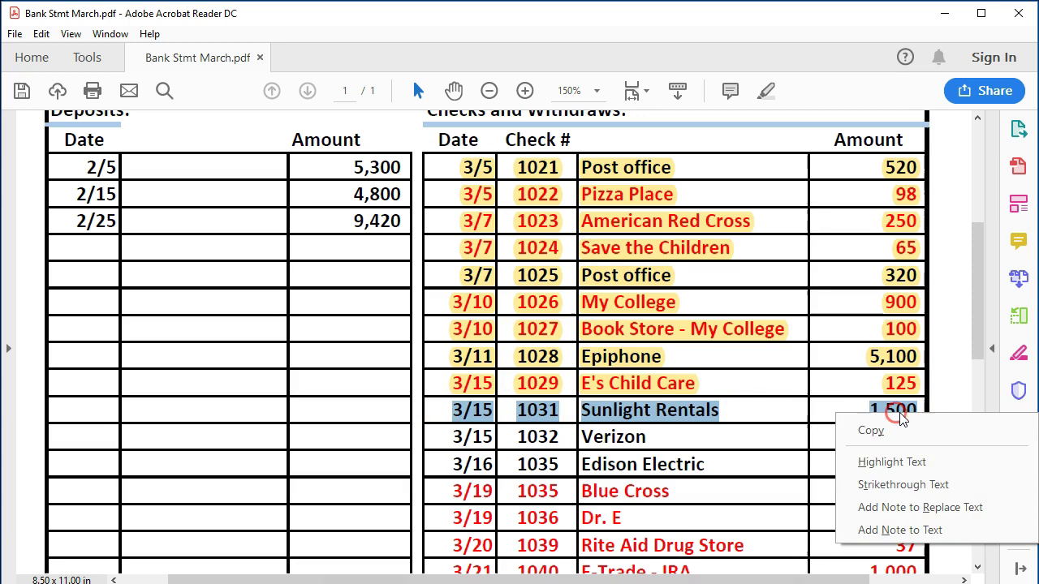
Apply yellow highlighting to the Sunlight Rentals 1,500 row, then go back to QuickBooks.
left_click(897, 459)
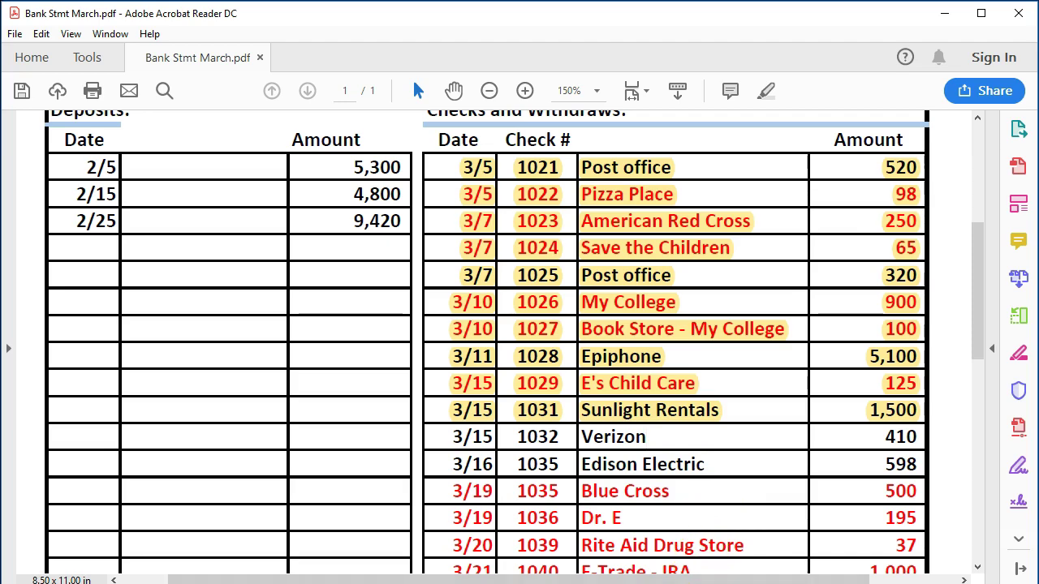
key("alt+Tab")
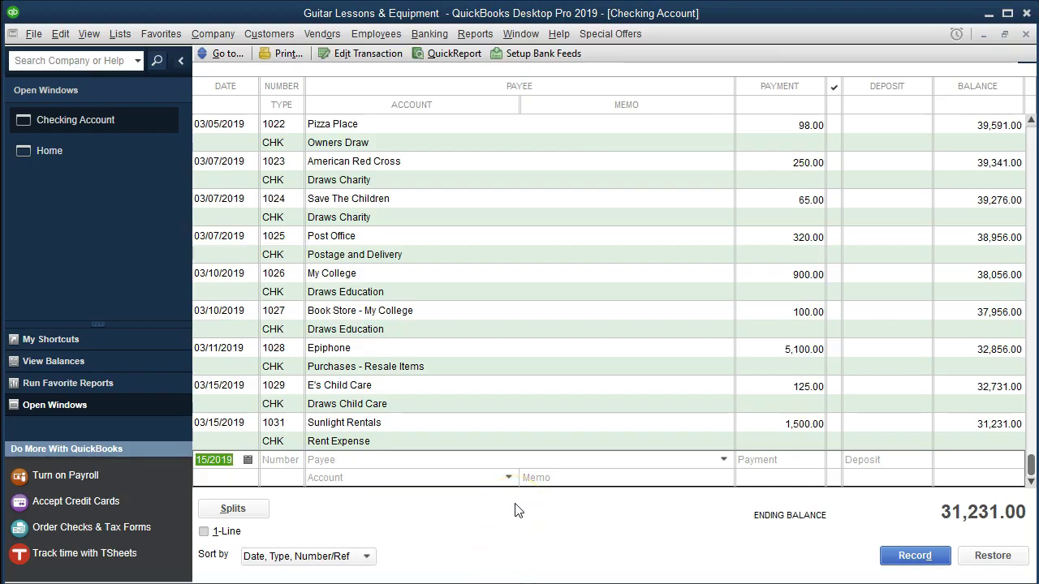
Record check 1032 to Verizon for 410.00 under Telephone Expense.
key("Tab")
key("Tab")
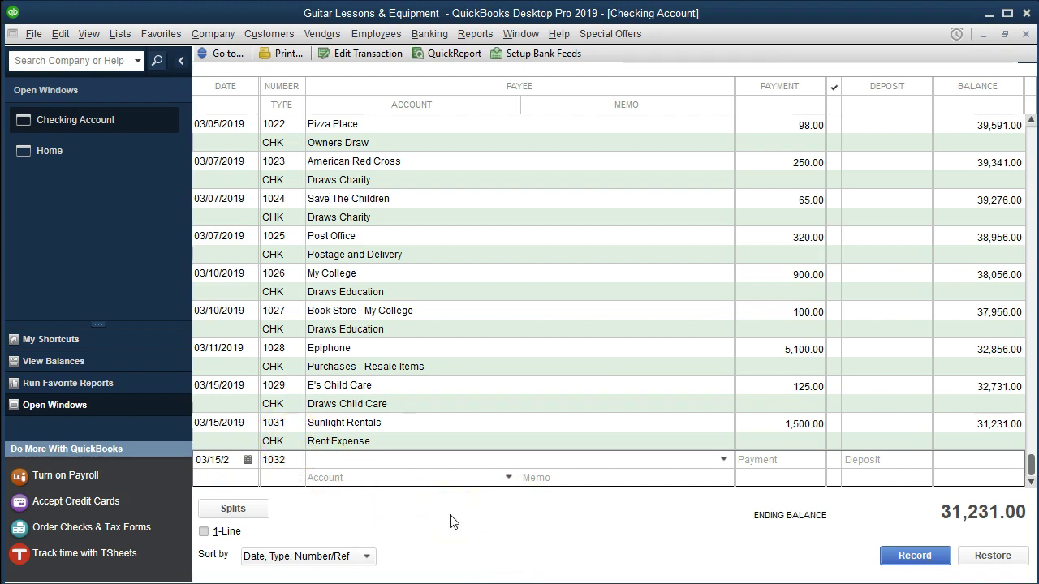
type("Verizon")
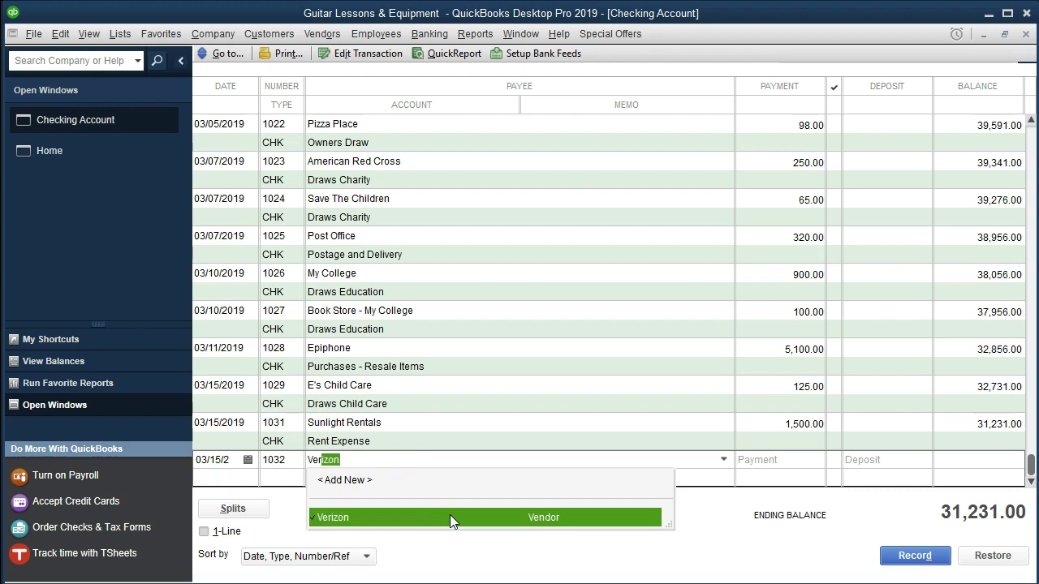
key("Tab")
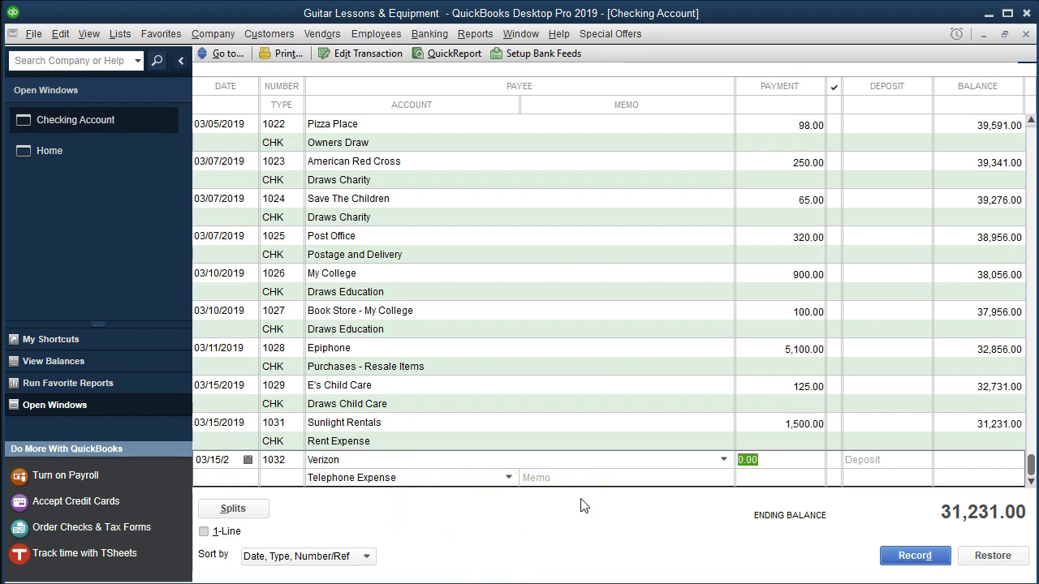
type("410")
key("Tab")
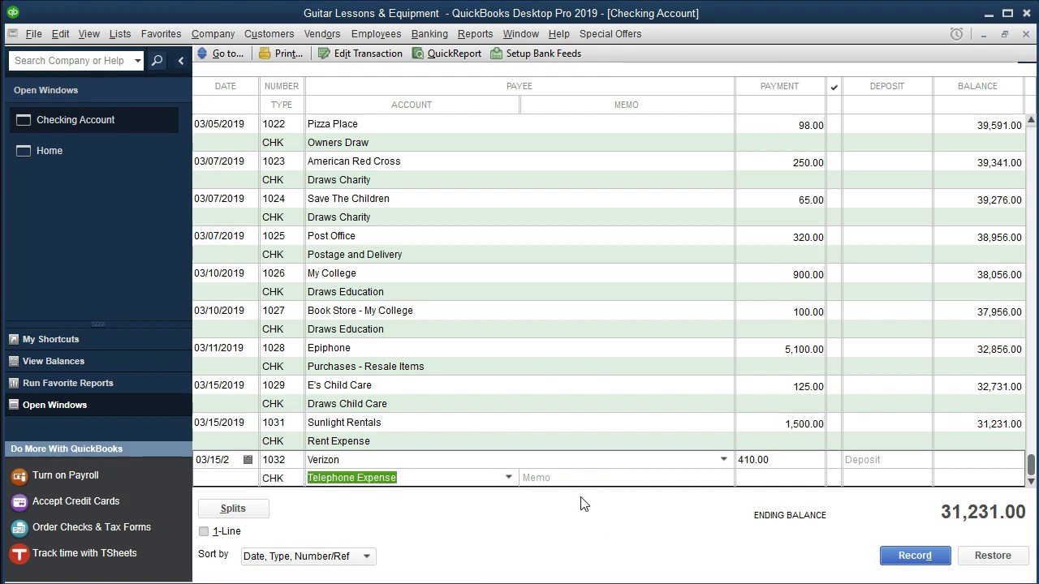
left_click(508, 477)
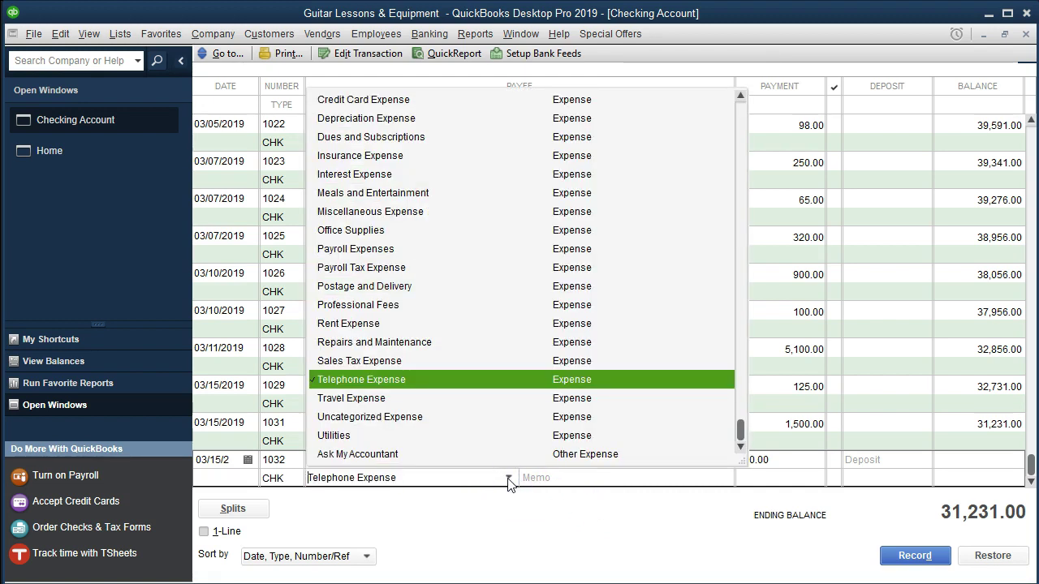
left_click(508, 479)
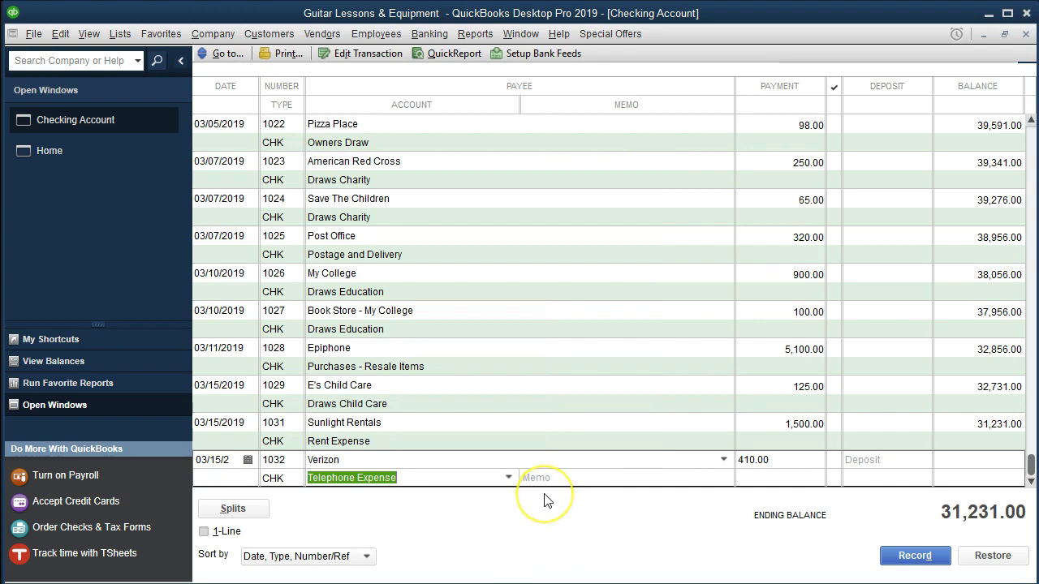
key("Return")
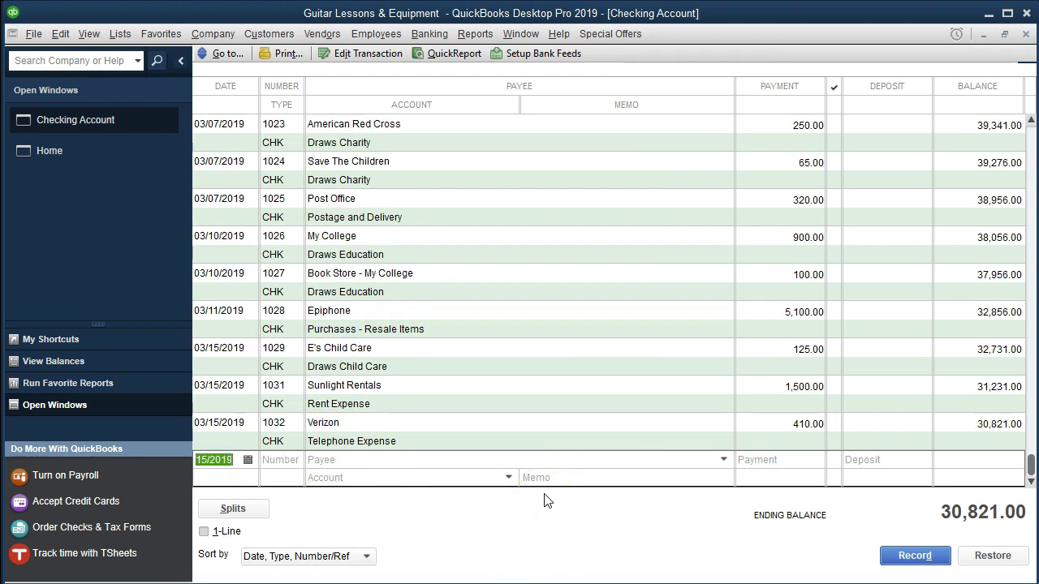
left_click(418, 365)
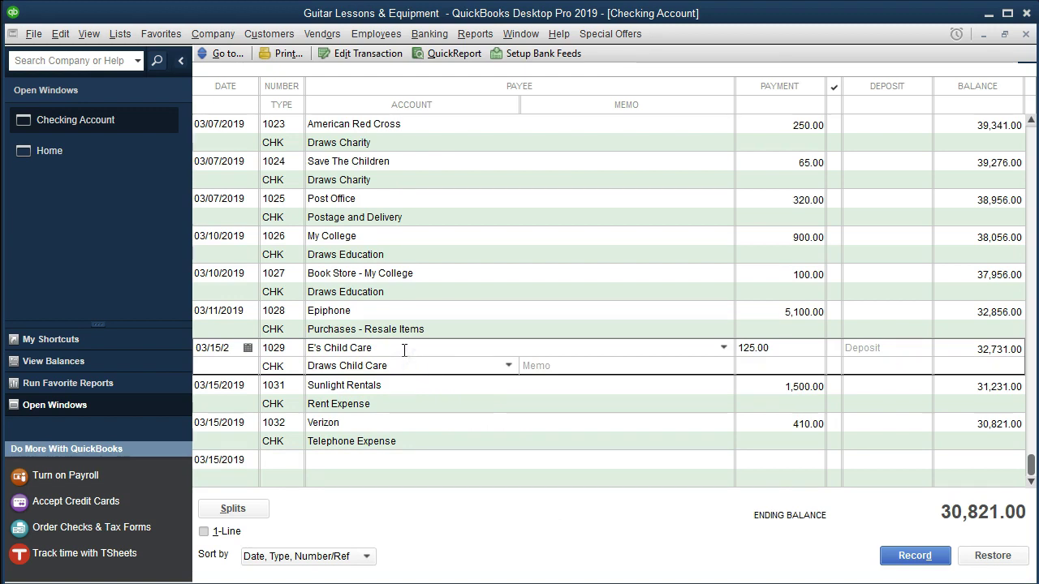
Start a 03/15 check to E's Child Care under Draws Child Care, leaving the amount at 0.00.
left_click(353, 460)
type("E's Child Care")
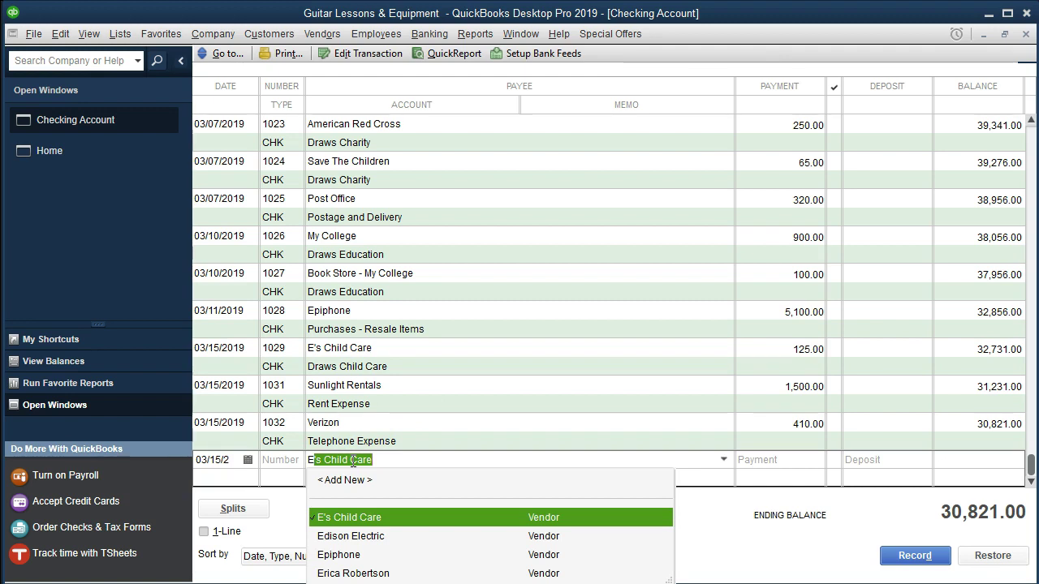
key("Tab")
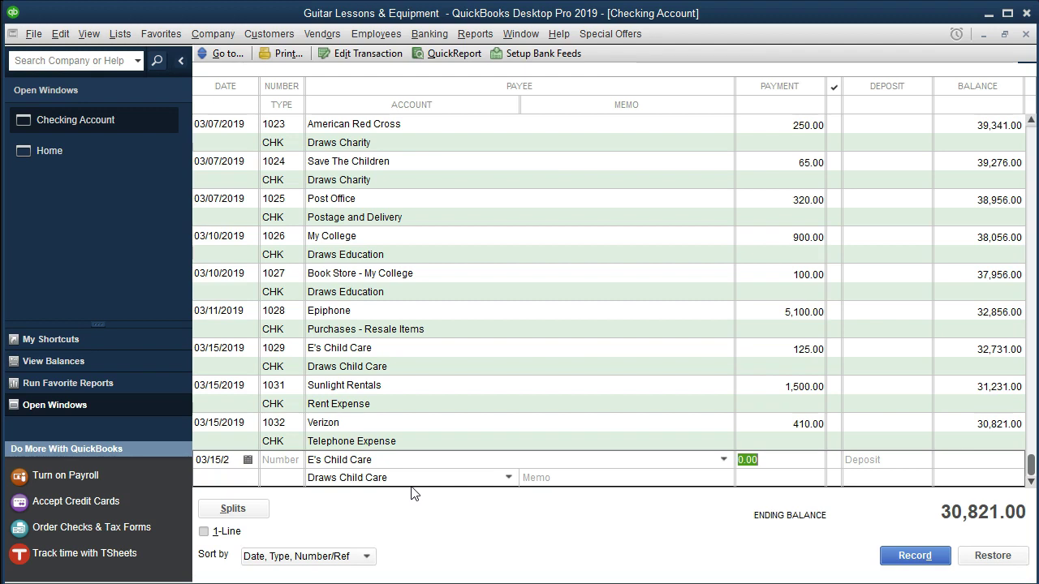
left_click(474, 33)
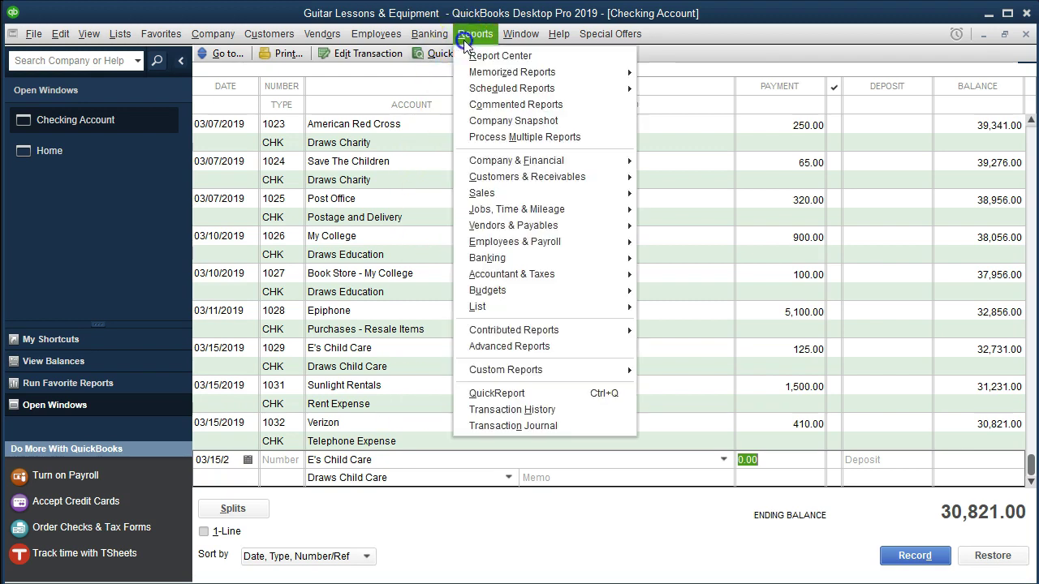
Open the standard Balance Sheet and set its date range to 01/01/2019–12/31/2019.
mouse_move(600, 160)
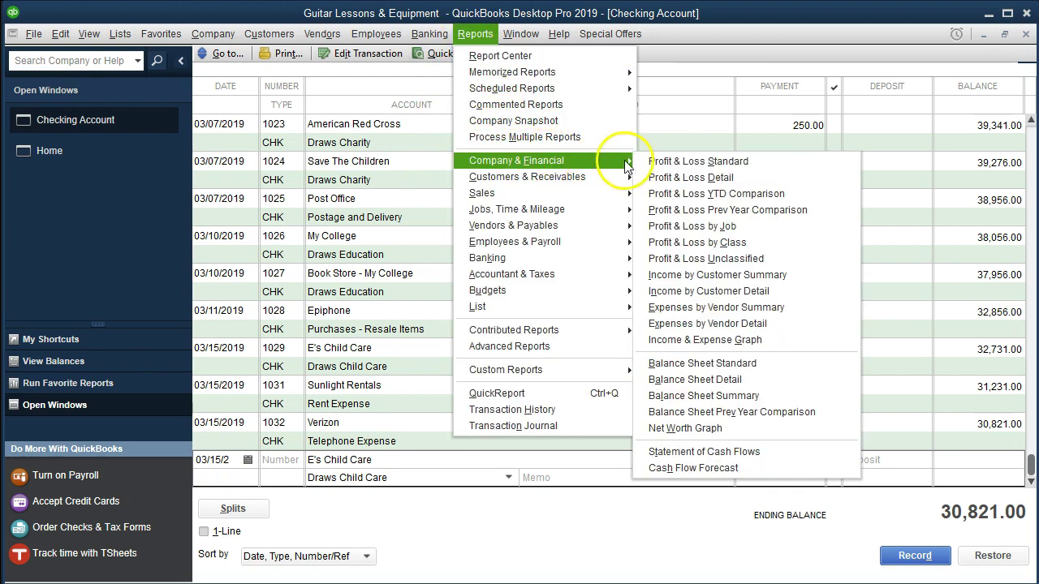
left_click(694, 363)
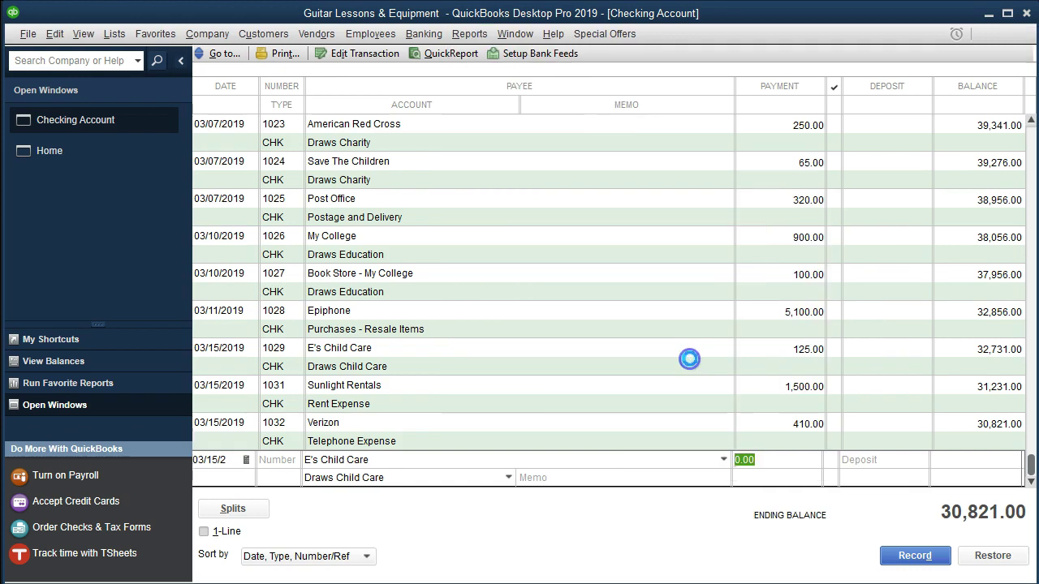
left_click(283, 59)
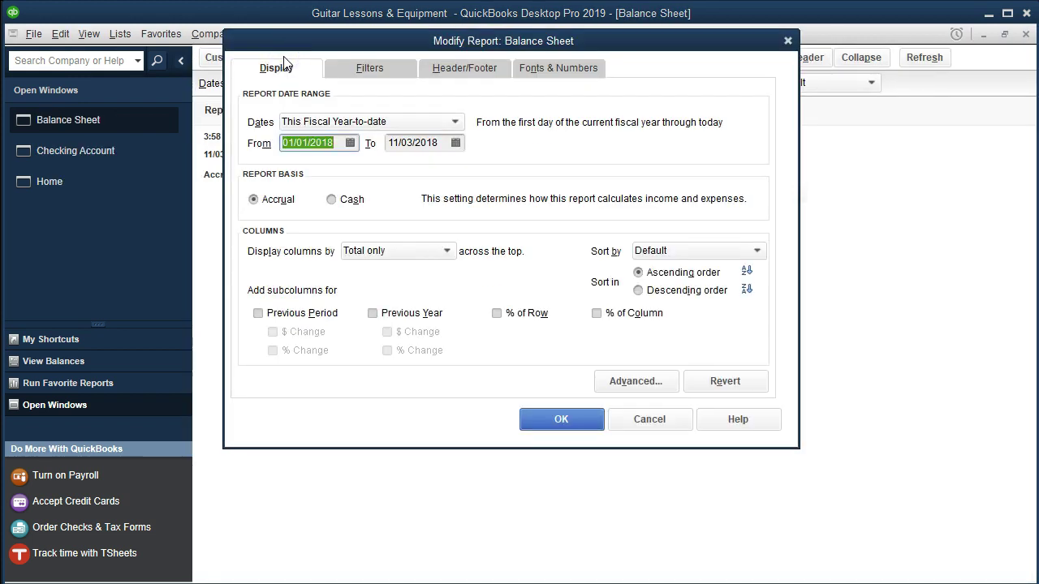
type("01/01/20")
type("19")
key("Tab")
type("123119")
key("Tab")
Set the column label font to 11 points across all related fonts and apply the settings.
left_click(549, 68)
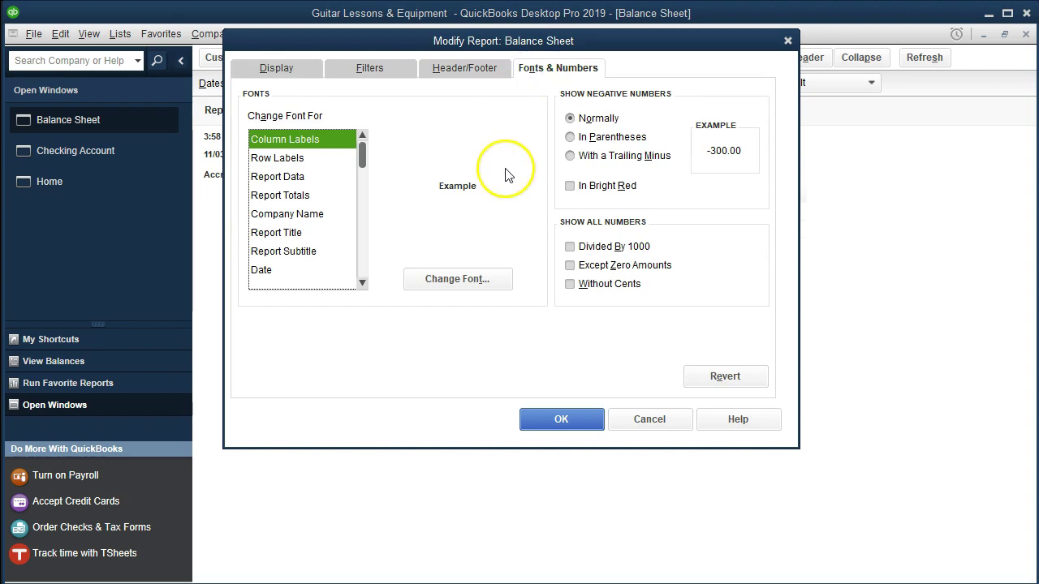
left_click(481, 278)
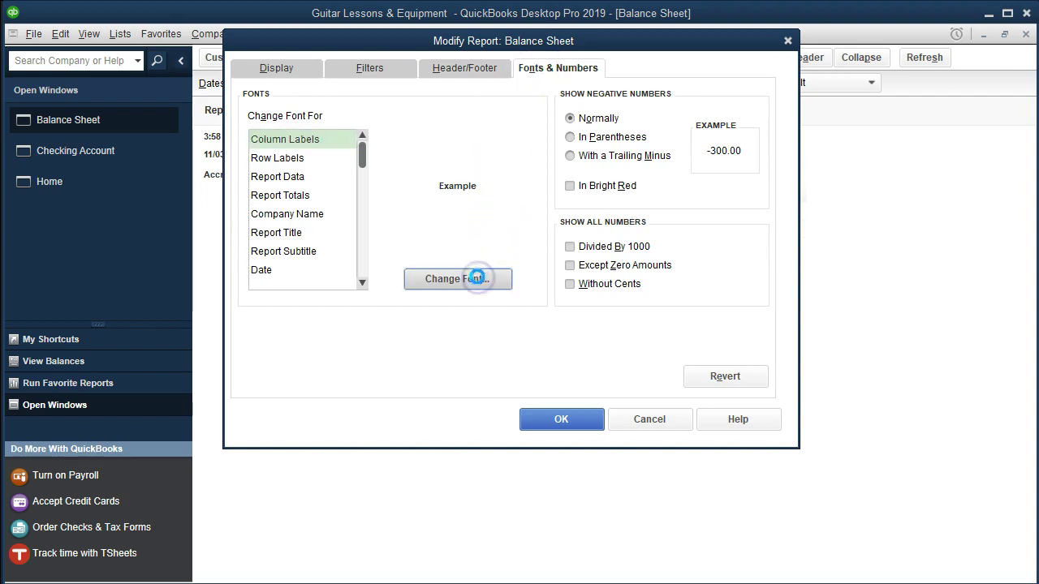
left_click(469, 218)
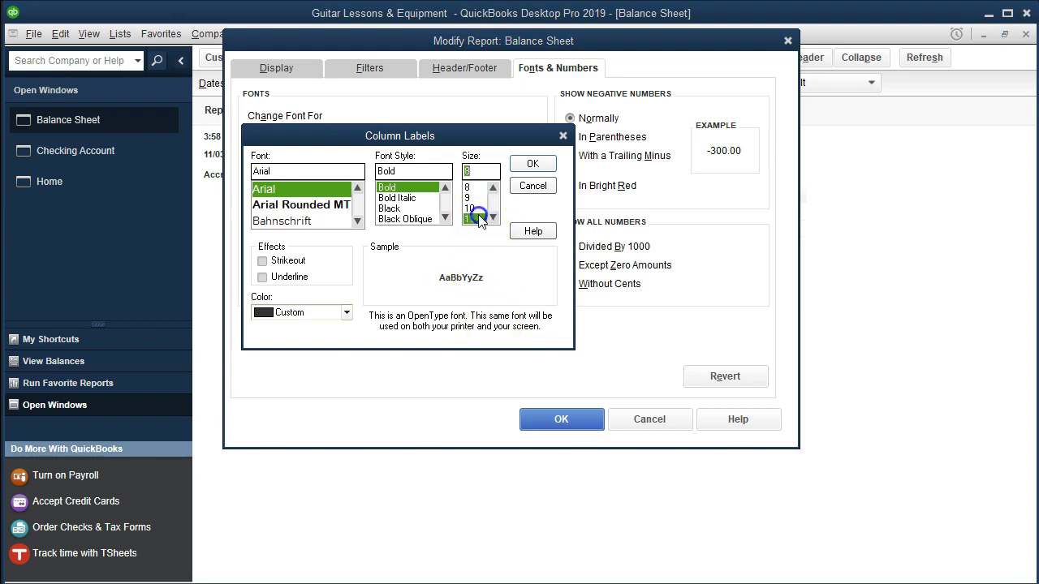
left_click(532, 167)
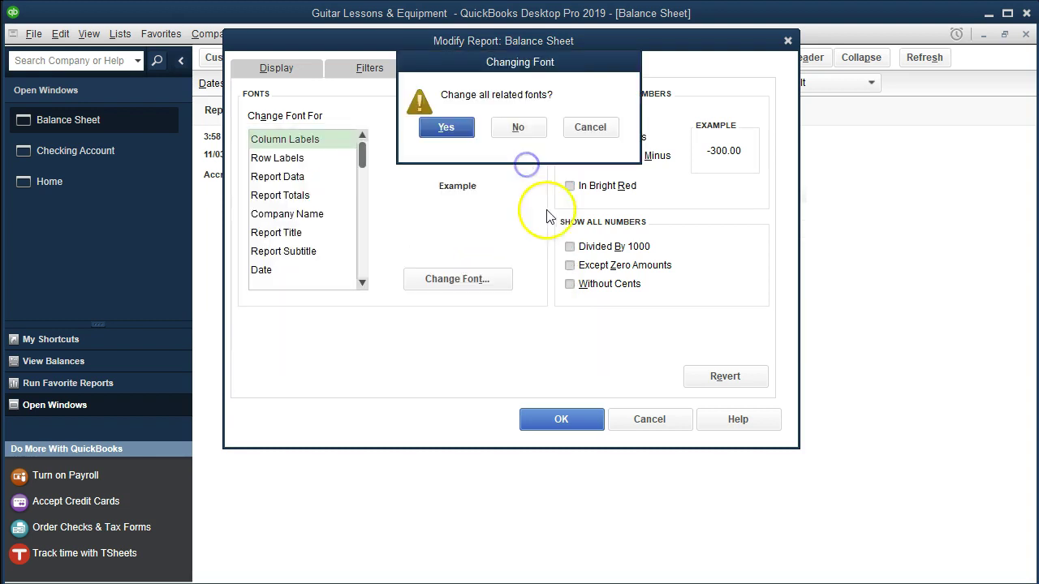
left_click(442, 130)
left_click(558, 420)
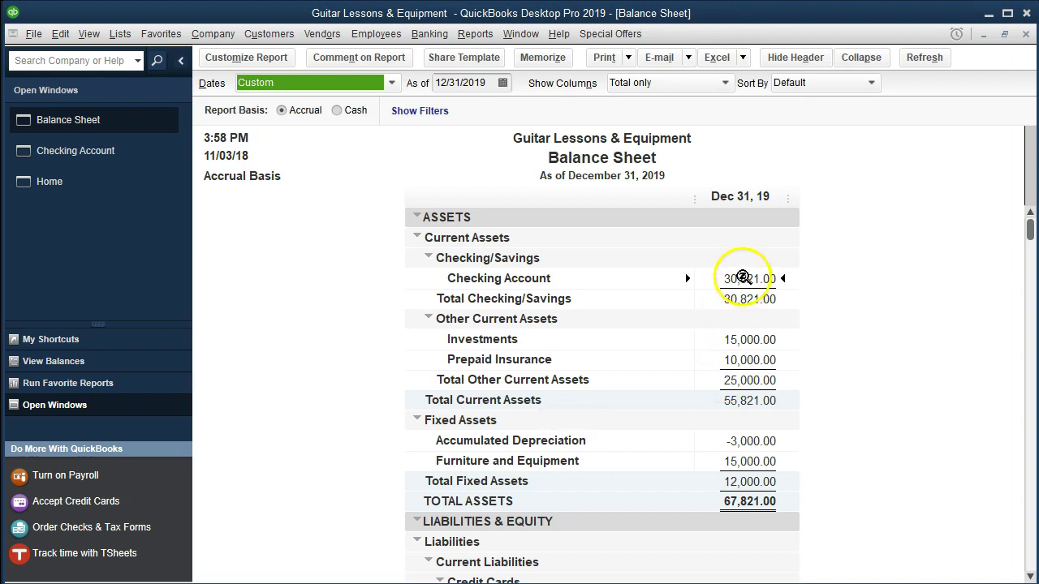
Drill into the 30,821.00 Checking Account balance and review the March E's Child Care check.
left_click(709, 281)
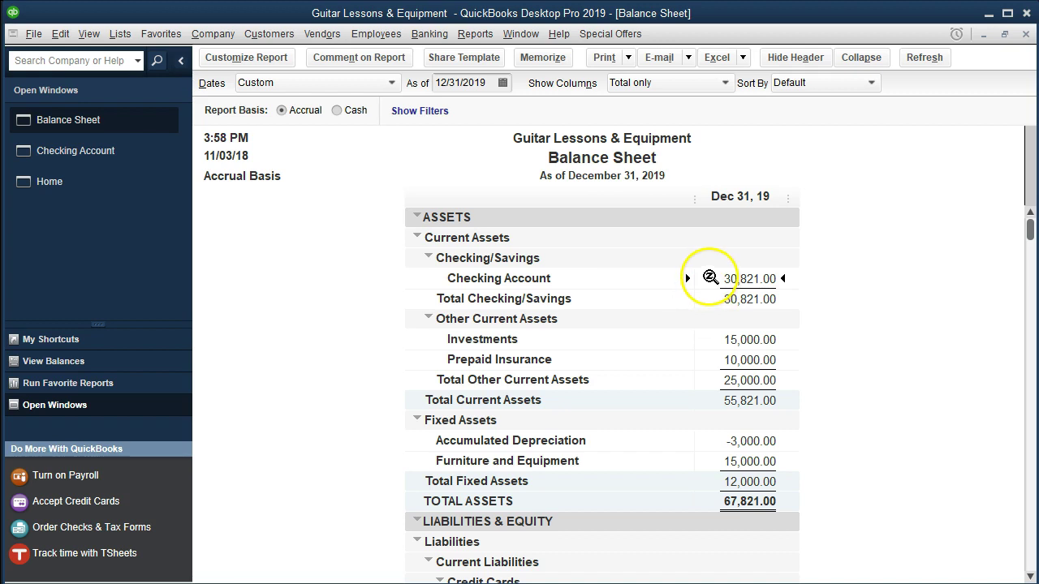
double_click(709, 277)
scroll(731, 361, "down", 8)
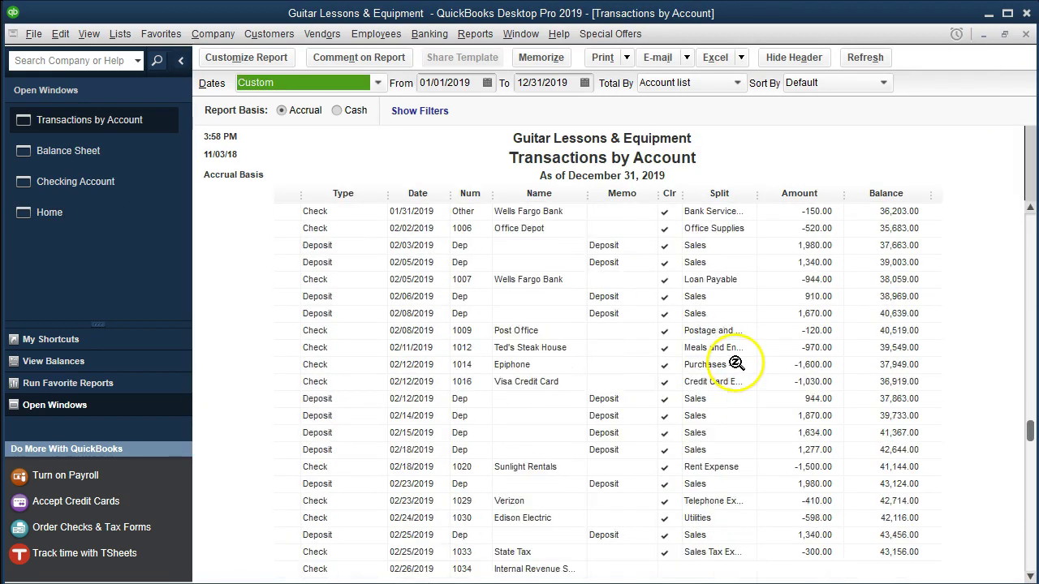
scroll(736, 363, "down", 6)
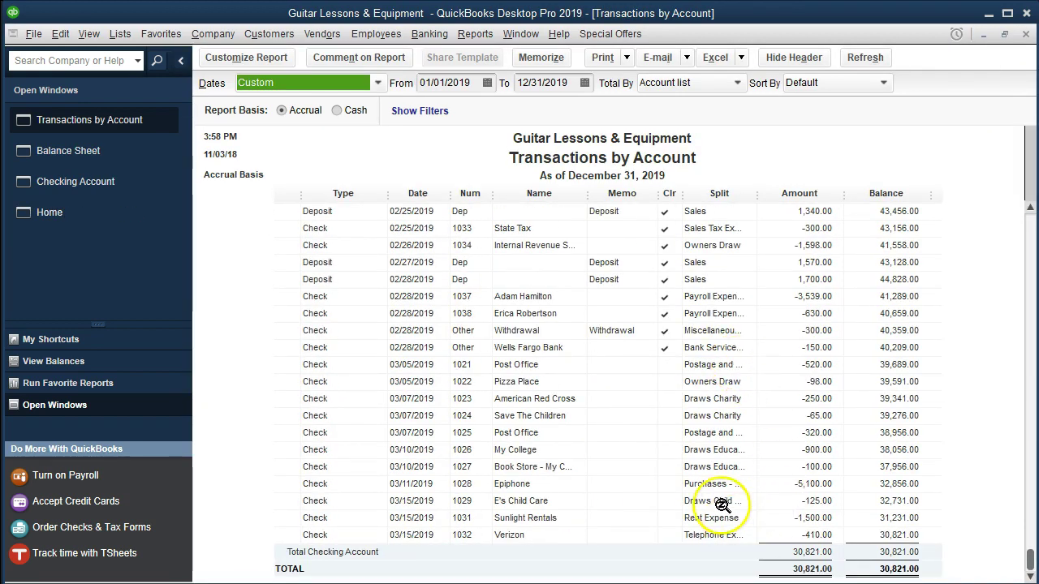
left_click(556, 501)
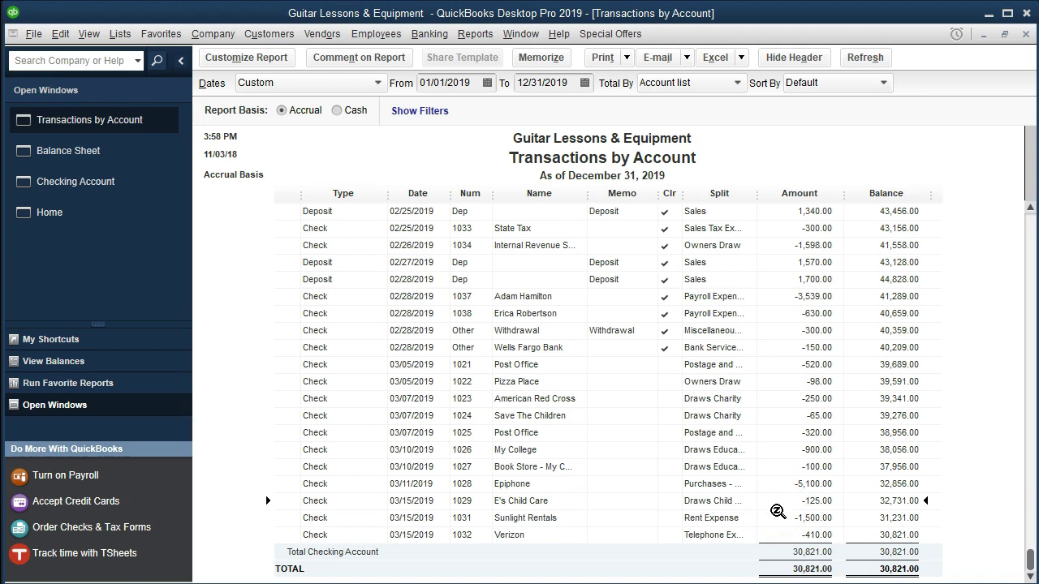
double_click(777, 502)
Return to the Balance Sheet and locate the -125.00 Draws Child Care equity amount.
left_click(1025, 34)
scroll(883, 319, "down", 4)
scroll(883, 319, "down", 2)
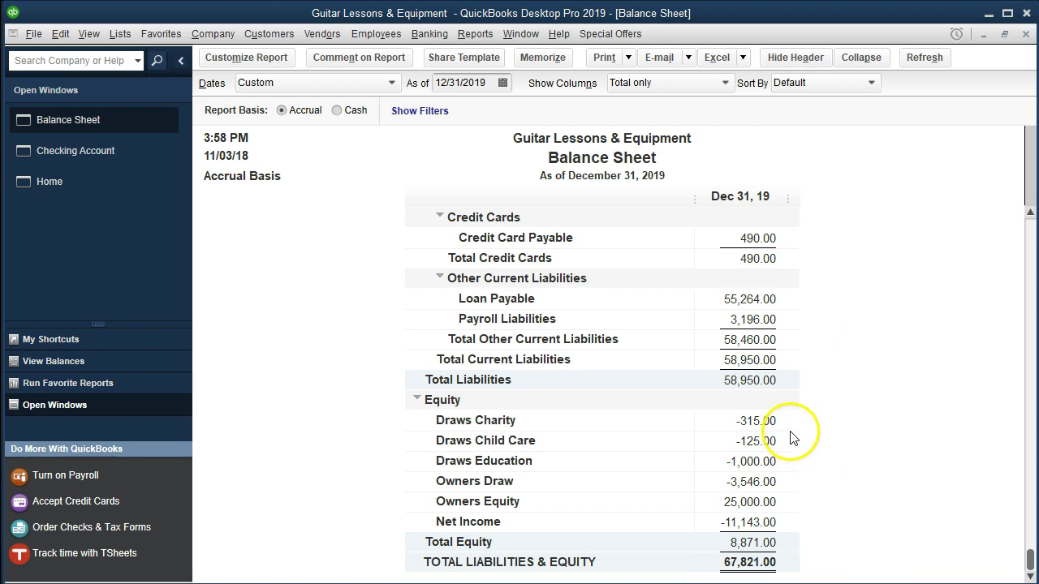
left_click(755, 440)
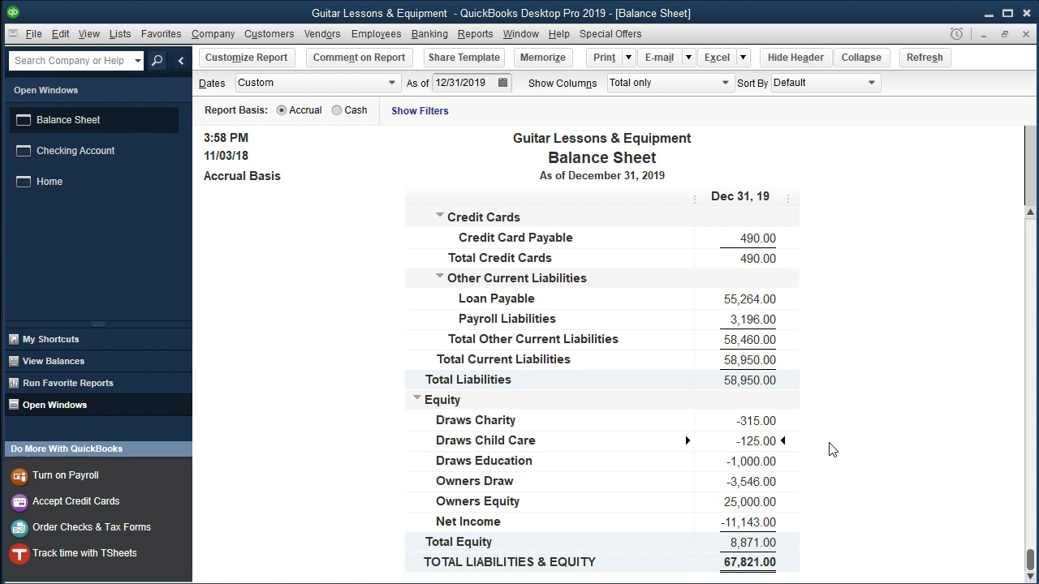
Verify that check 1029 accounts for the -125.00 Draws Child Care balance, then close both reports.
left_click(766, 441)
double_click(766, 442)
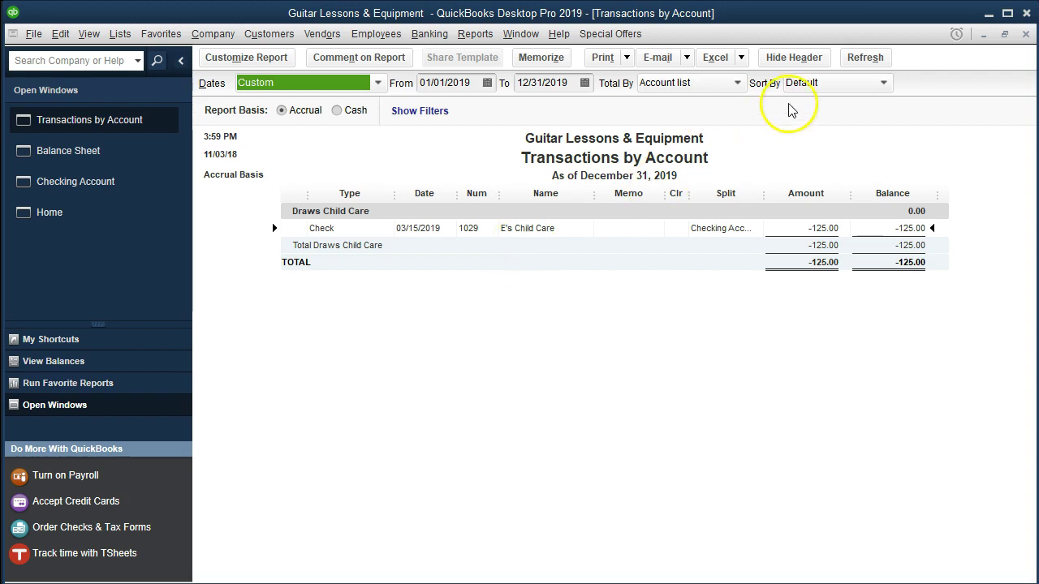
left_click(1026, 38)
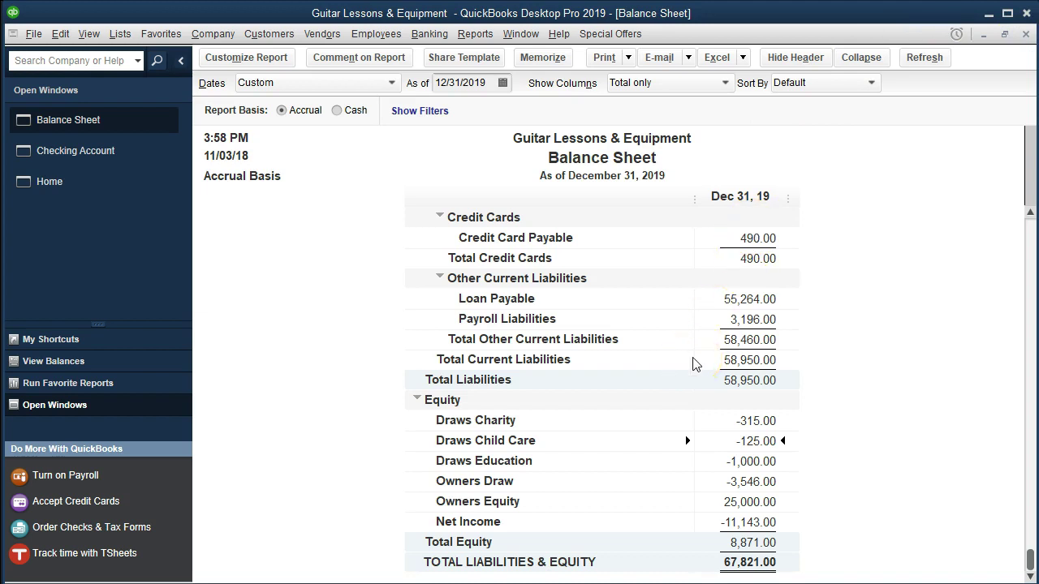
key("Escape")
left_click(474, 35)
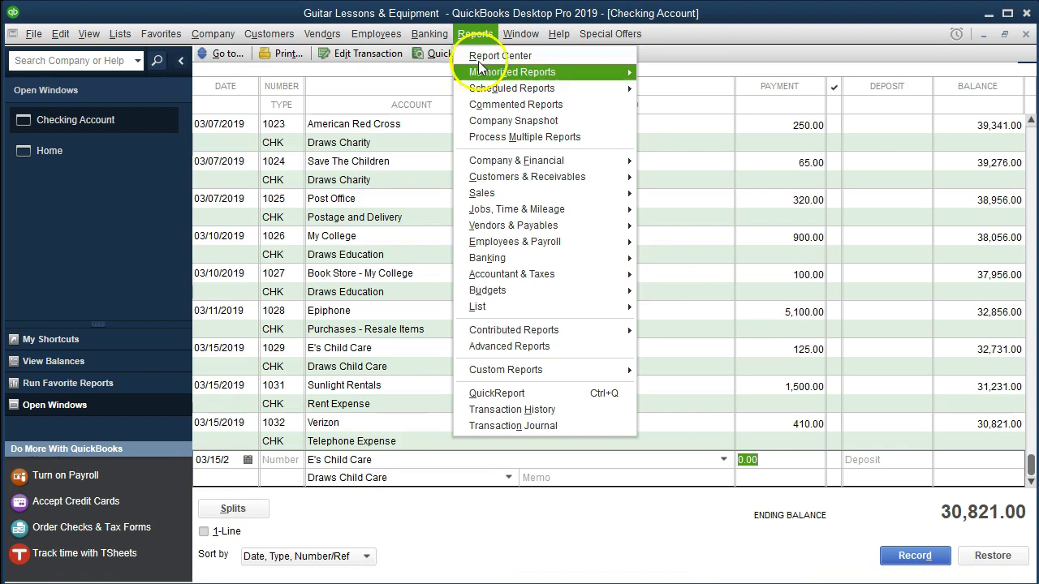
Run the Profit & Loss for 01/01/2019–12/31/2019 and drill into the 9,000.00 Purchases - Resale Items.
mouse_move(629, 165)
left_click(666, 160)
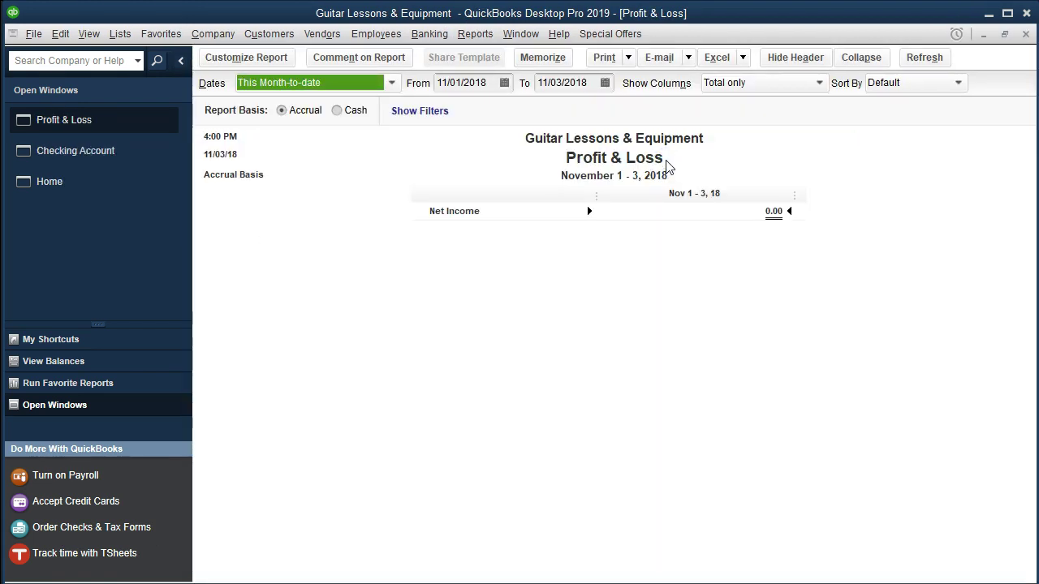
key("Tab")
type("01/01/2019")
key("Tab")
type("12/31/2019")
key("Tab")
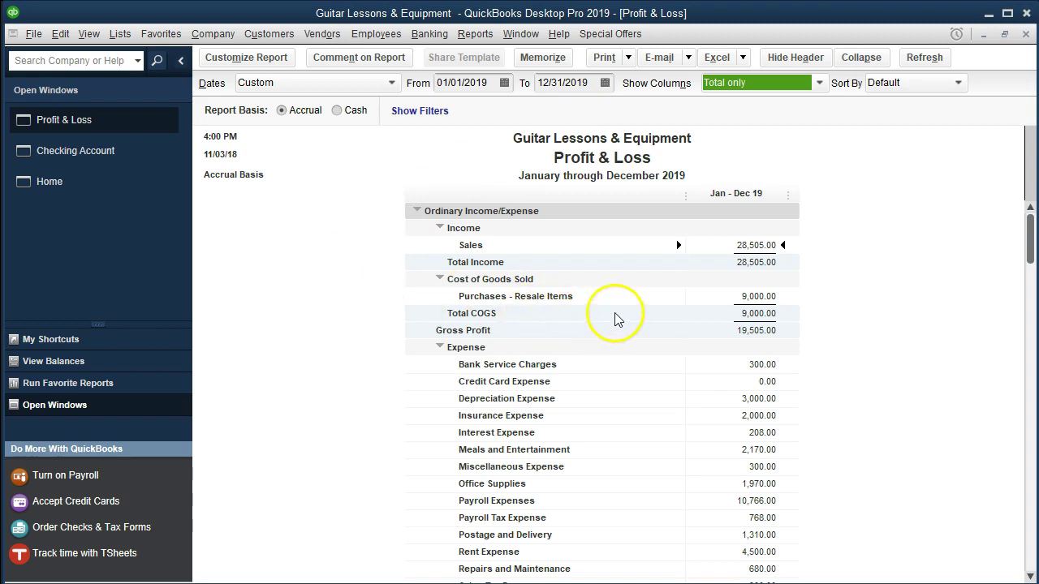
double_click(744, 297)
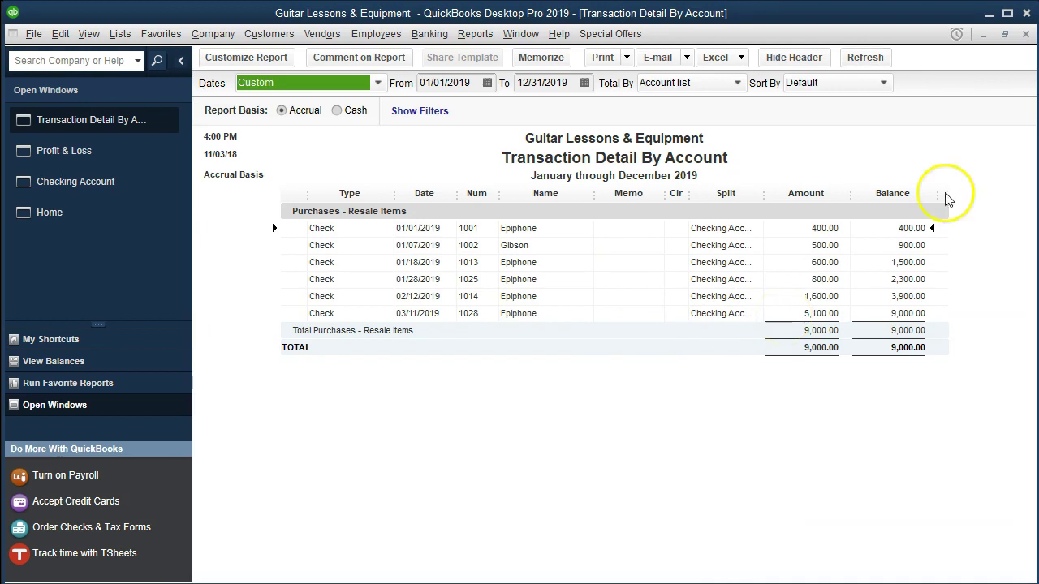
Review the 1,180.00 Telephone and 4,500.00 Rent expenses, down to the -11,143.00 Net Income.
left_click(1024, 34)
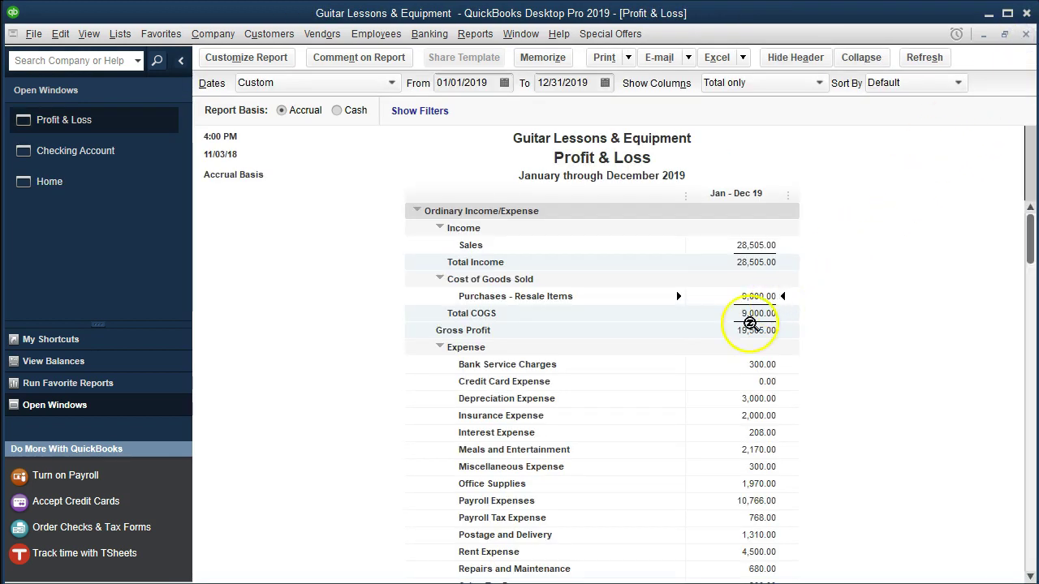
scroll(714, 355, "down", 2)
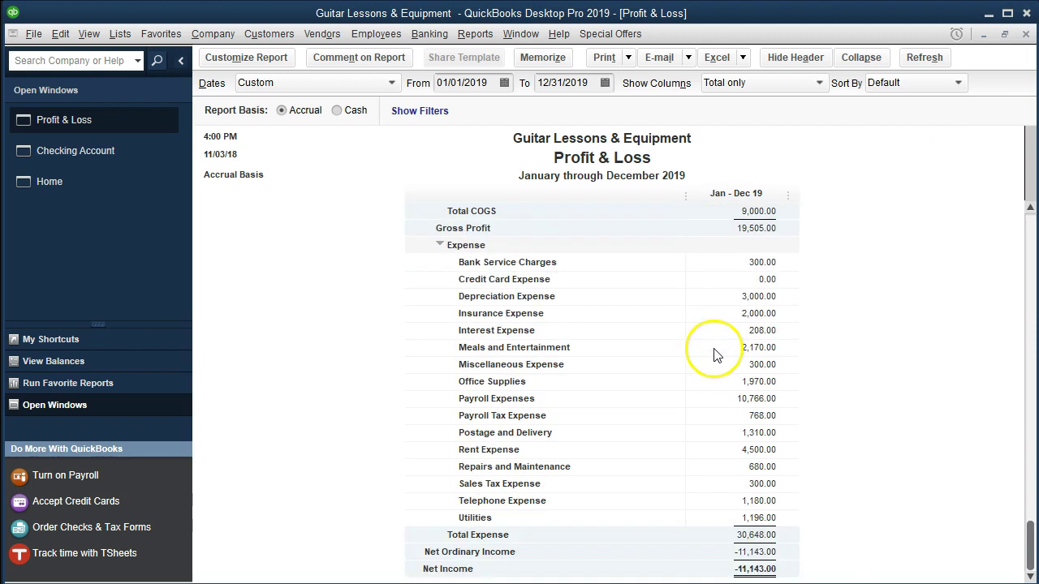
left_click(737, 499)
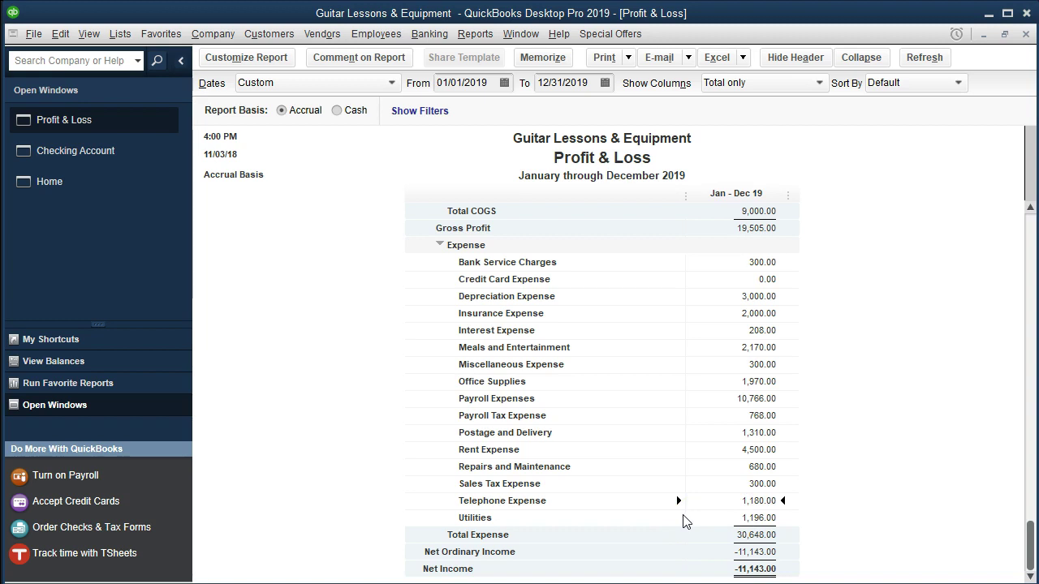
left_click(734, 450)
left_click(696, 504)
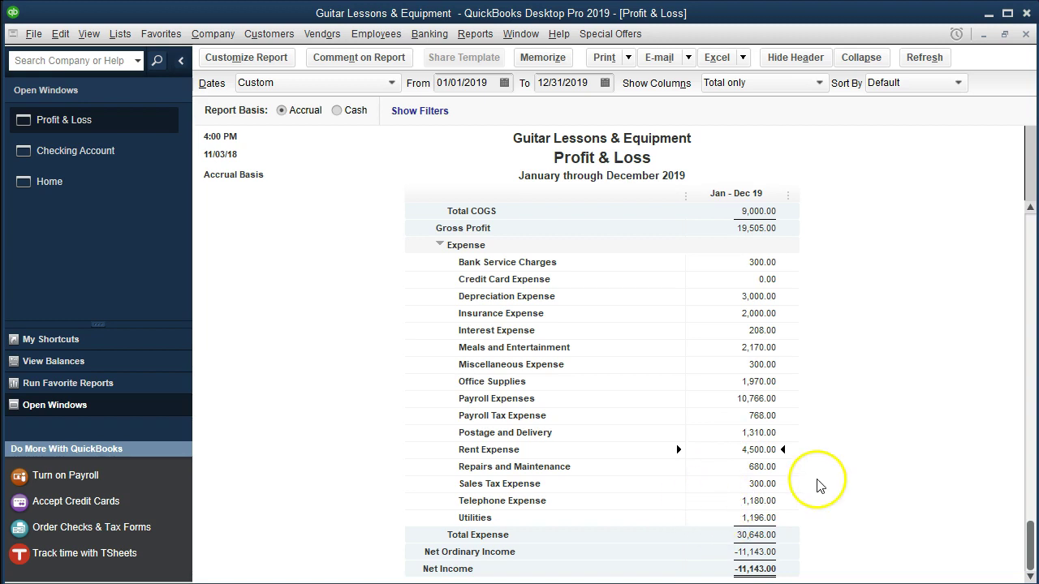